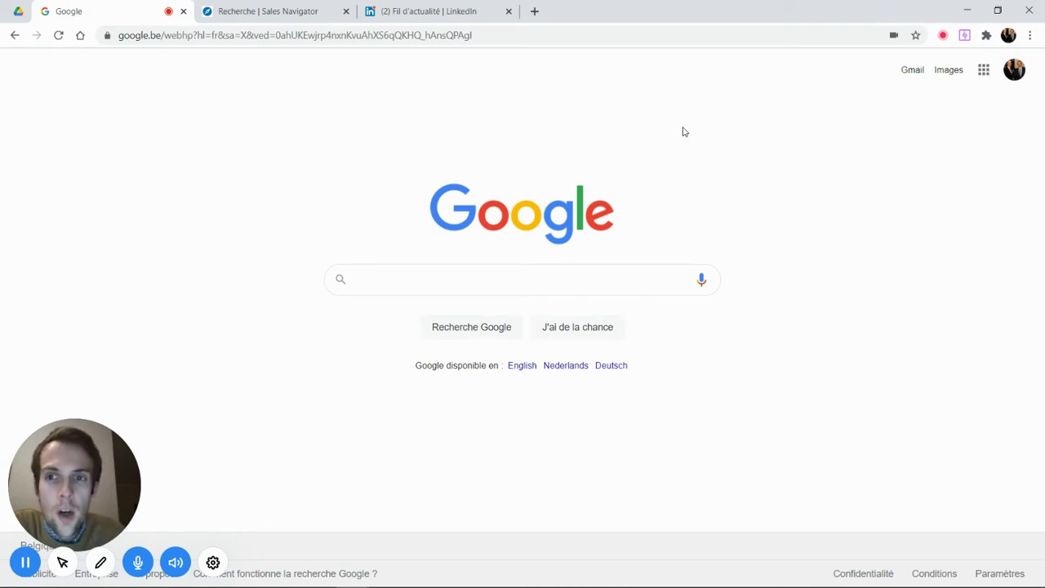
Switch to Sales Navigator and look through the industries offered by the Secteur filter in the lead search
{"action": "left_click", "coordinate": [269, 10]}
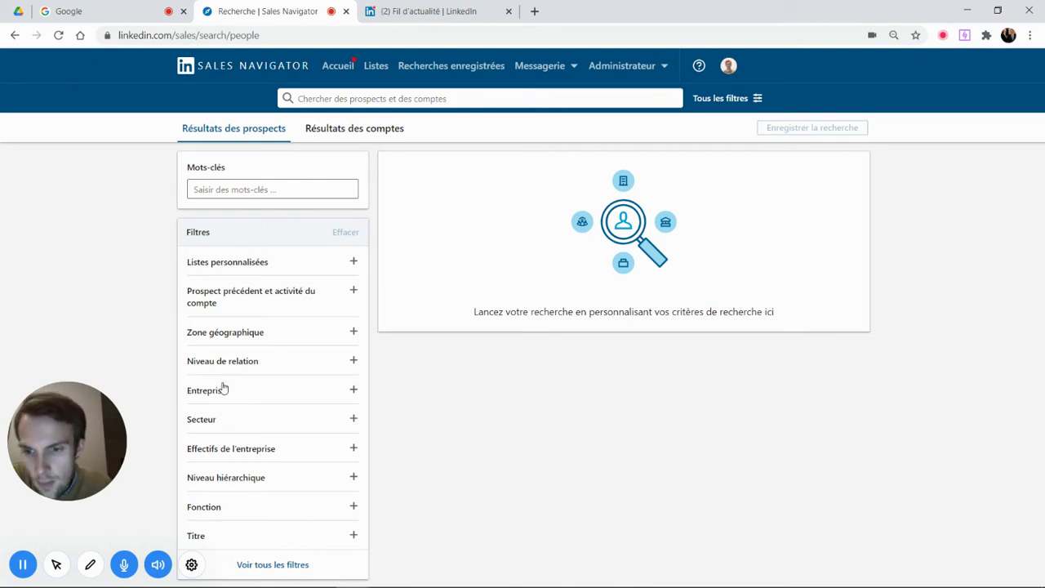
{"action": "left_click", "coordinate": [209, 419]}
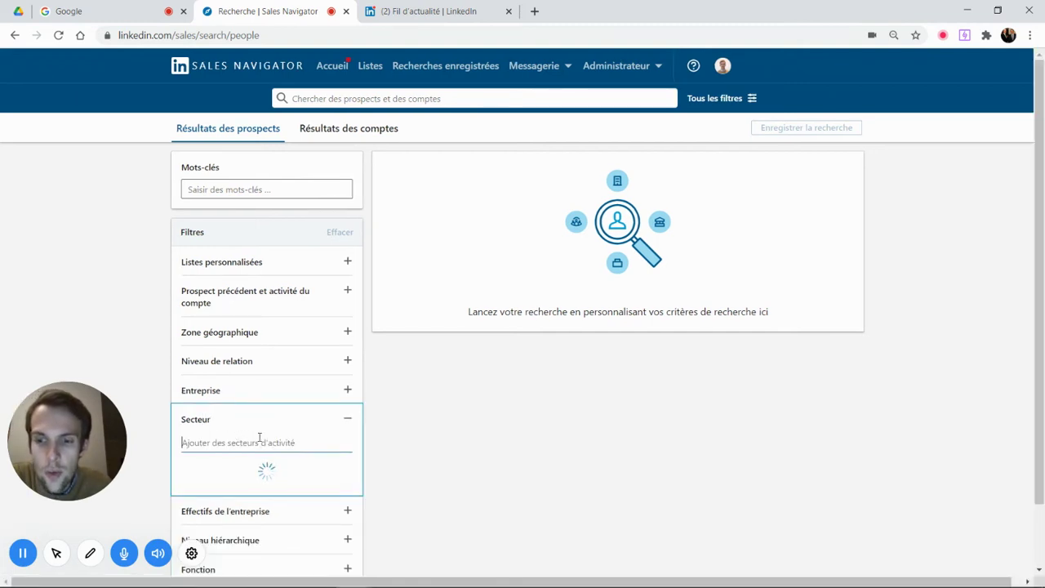
{"action": "scroll", "coordinate": [277, 487], "scroll_direction": "down", "scroll_amount": 3}
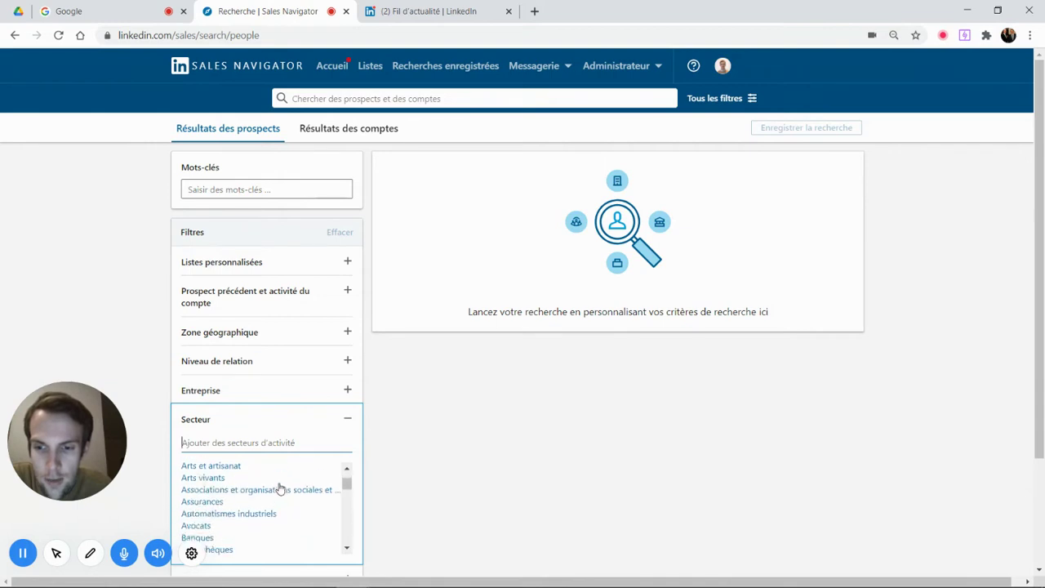
{"action": "scroll", "coordinate": [265, 498], "scroll_direction": "down", "scroll_amount": 3}
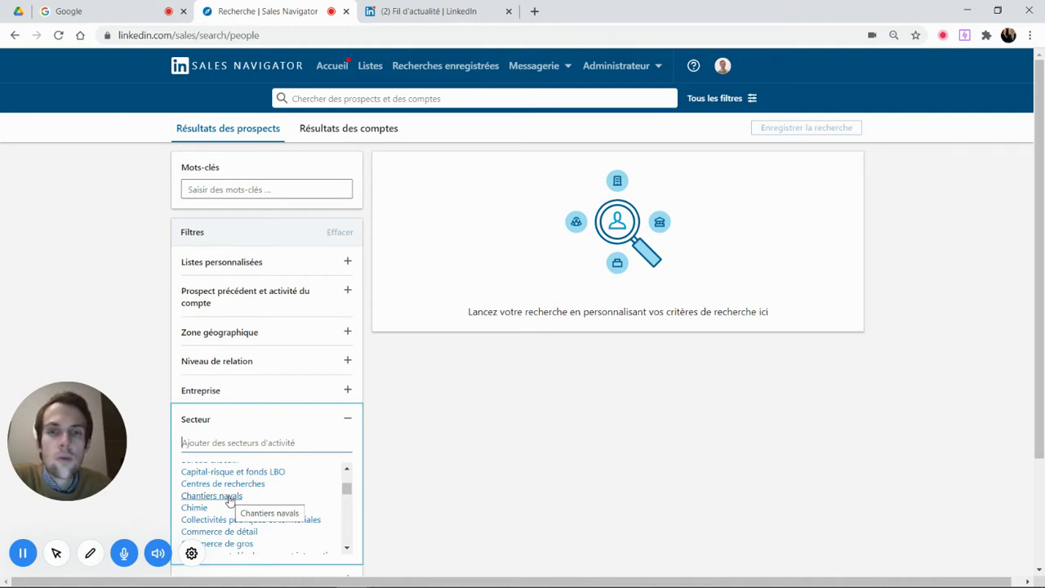
{"action": "left_click", "coordinate": [119, 336]}
{"action": "scroll", "coordinate": [144, 287], "scroll_direction": "down", "scroll_amount": 1}
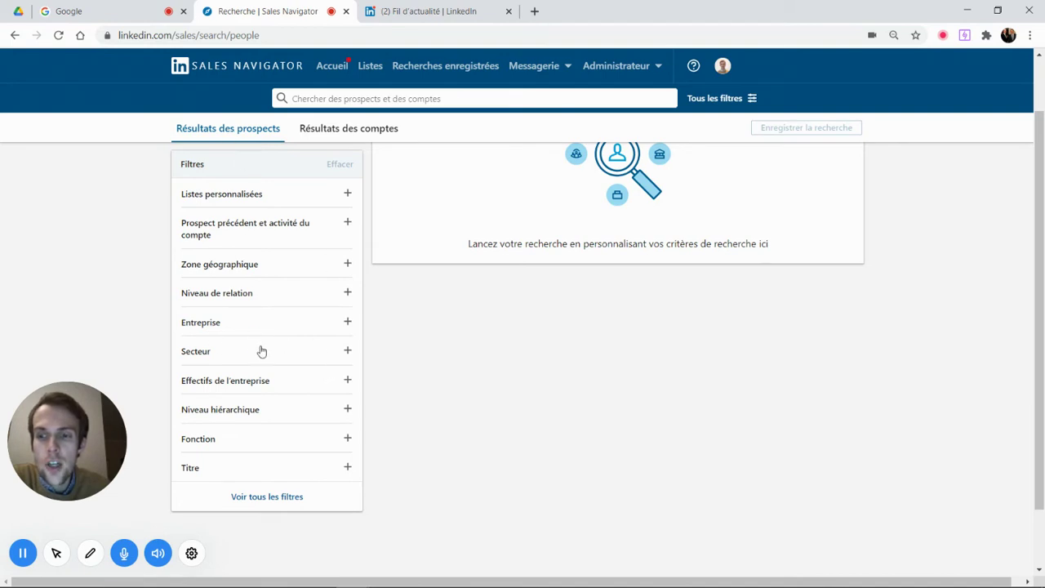
Switch to Google, search for site:linkedin.com compay:ocp and look through the results
{"action": "left_click", "coordinate": [73, 9]}
{"action": "left_click", "coordinate": [399, 289]}
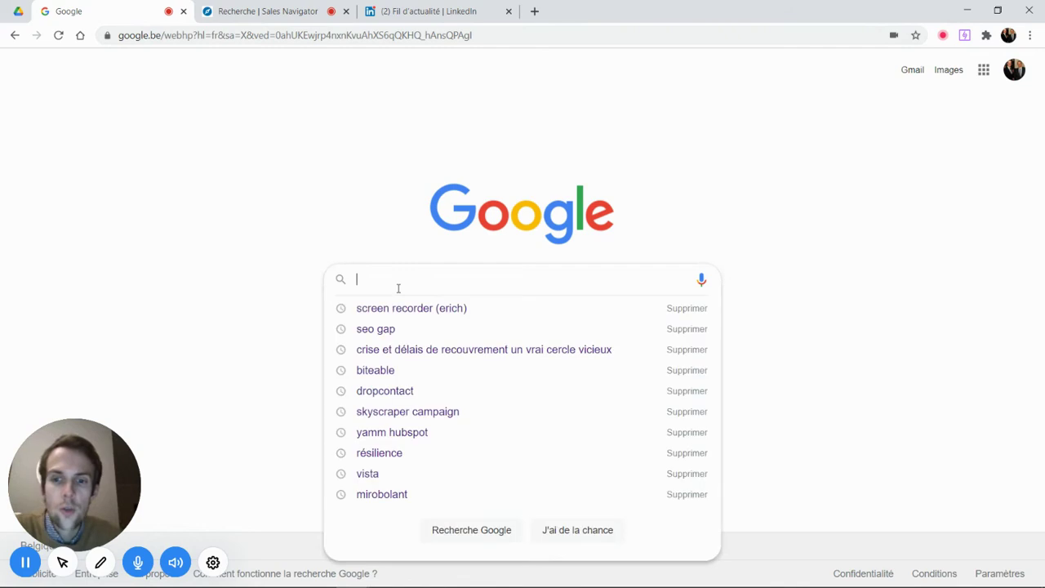
{"action": "type", "text": "site"}
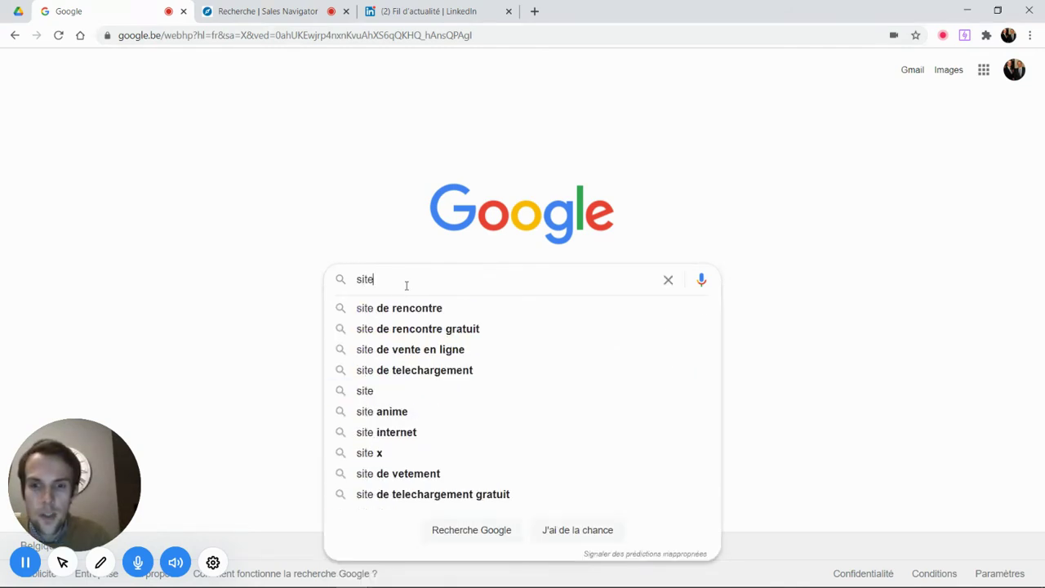
{"action": "type", "text": ":"}
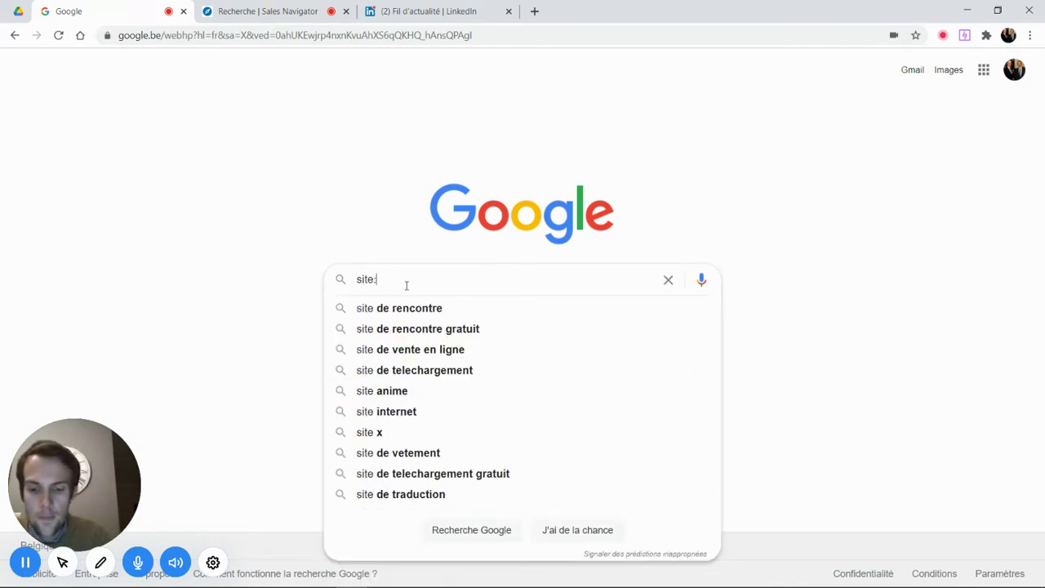
{"action": "type", "text": "linkedin"}
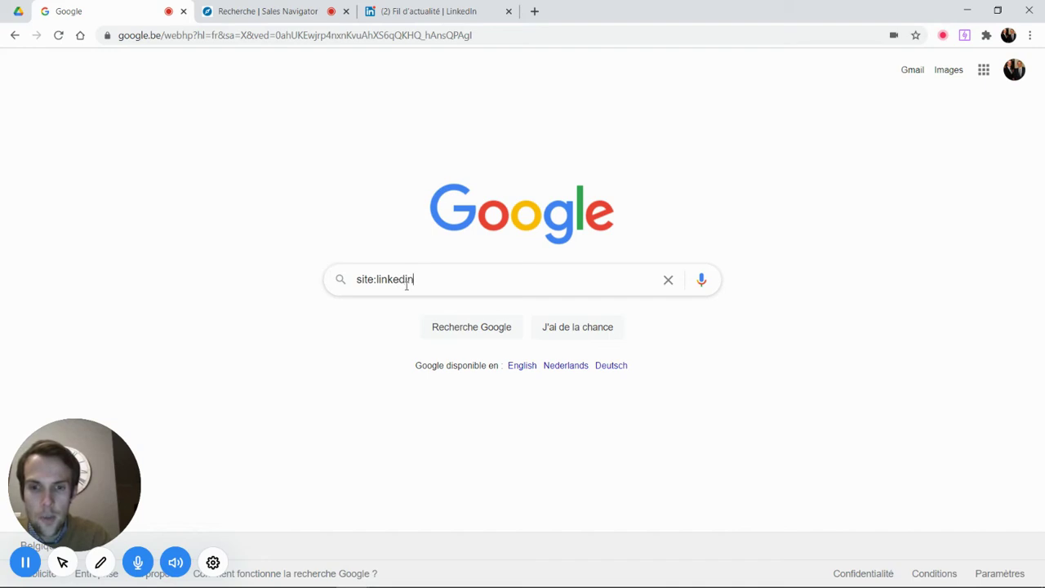
{"action": "type", "text": ".com "}
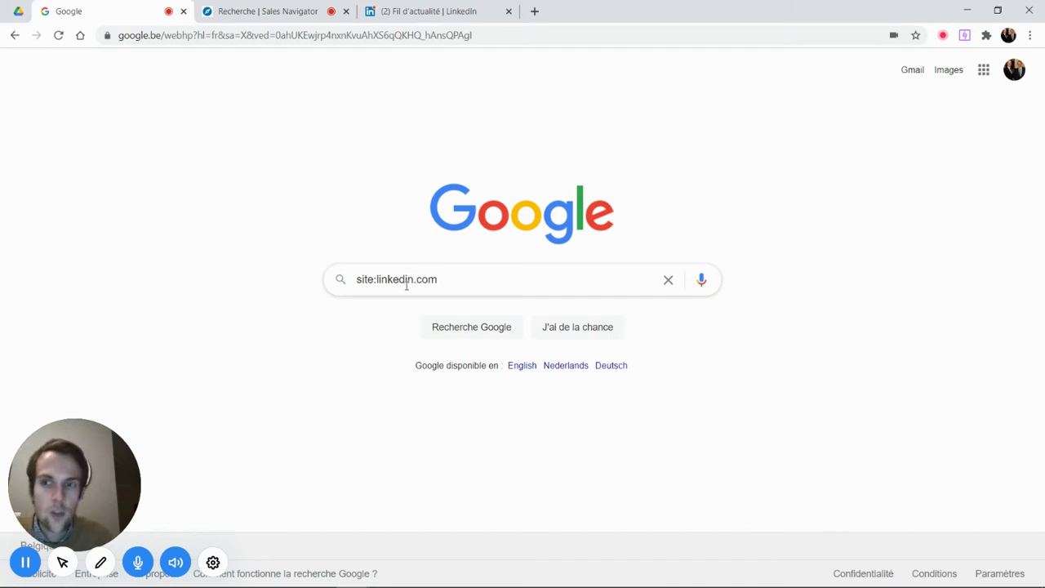
{"action": "type", "text": "compay:"}
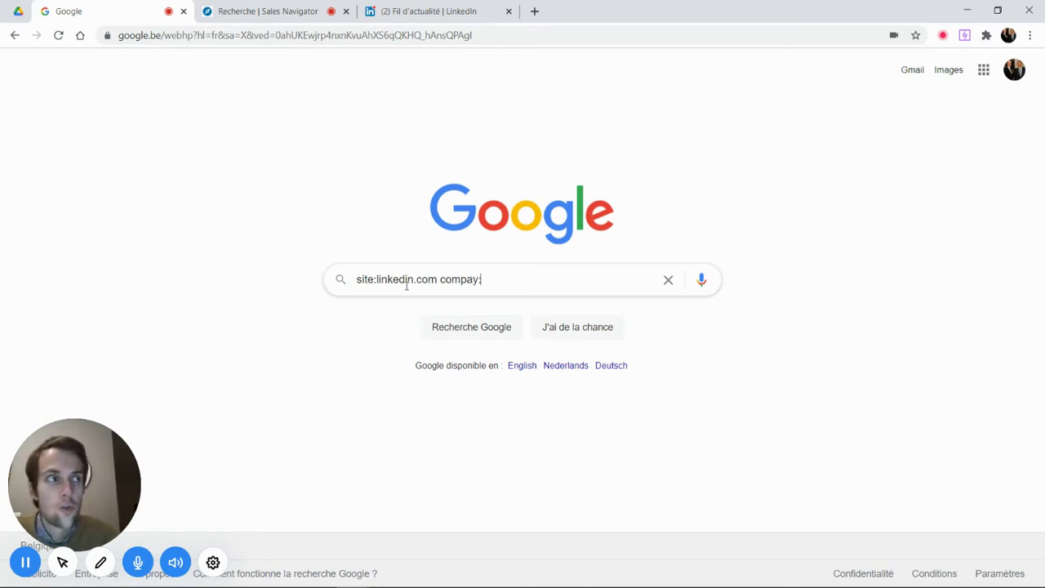
{"action": "type", "text": "ocp"}
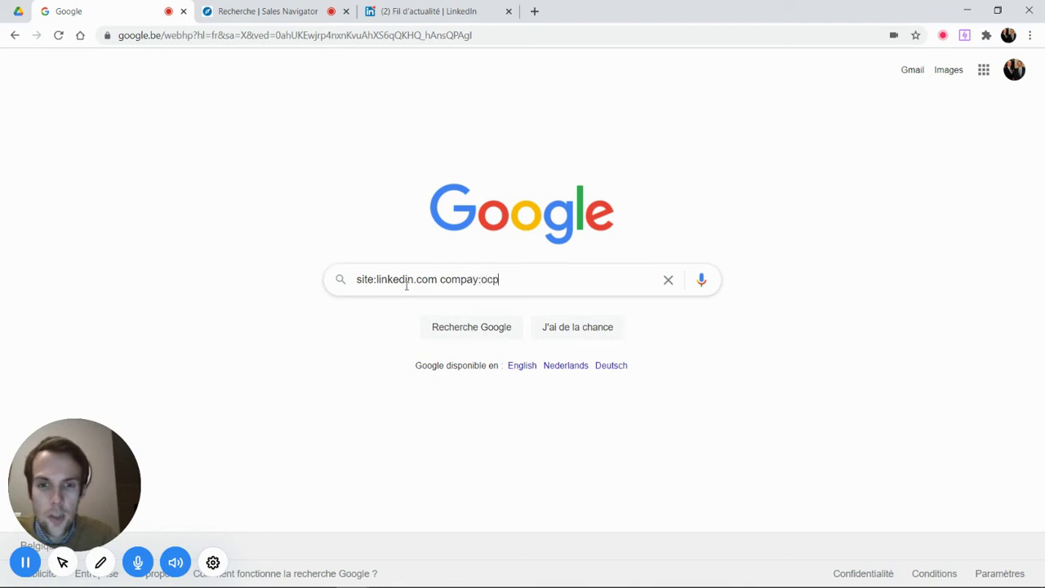
{"action": "key", "text": "Return"}
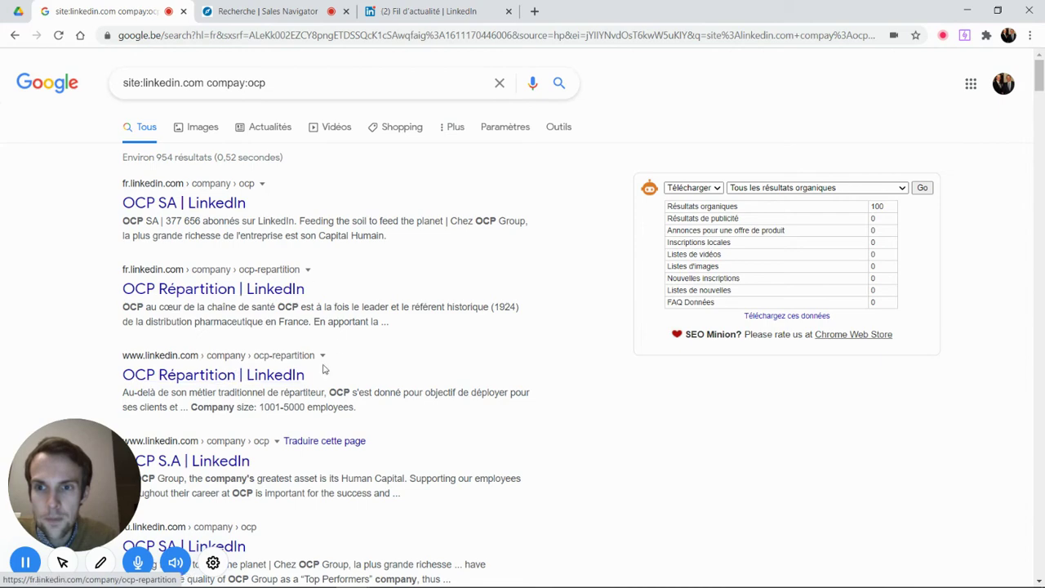
{"action": "scroll", "coordinate": [263, 349], "scroll_direction": "down", "scroll_amount": 3}
{"action": "scroll", "coordinate": [264, 349], "scroll_direction": "down", "scroll_amount": 8}
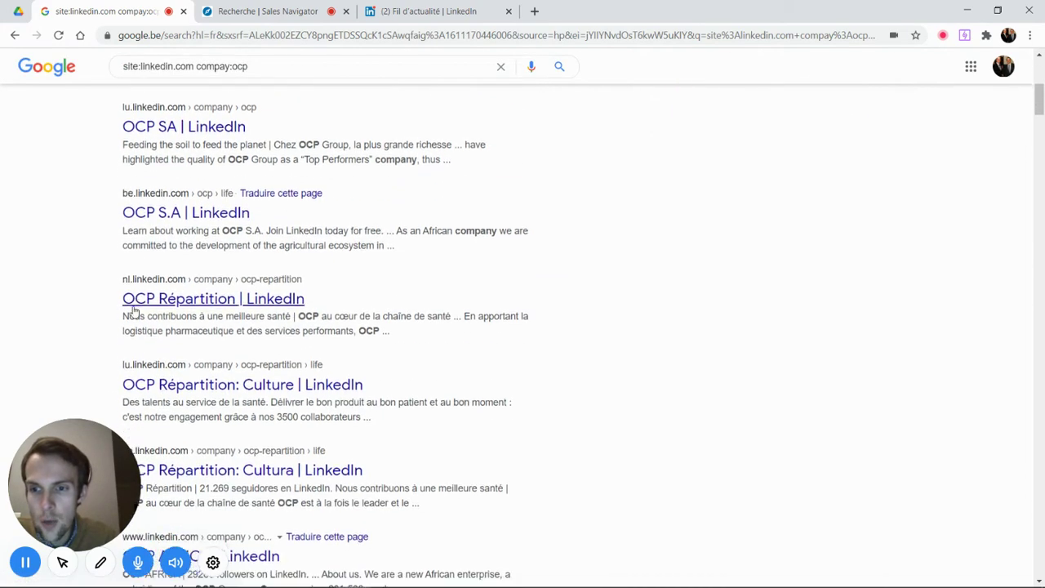
{"action": "scroll", "coordinate": [131, 343], "scroll_direction": "up", "scroll_amount": 10}
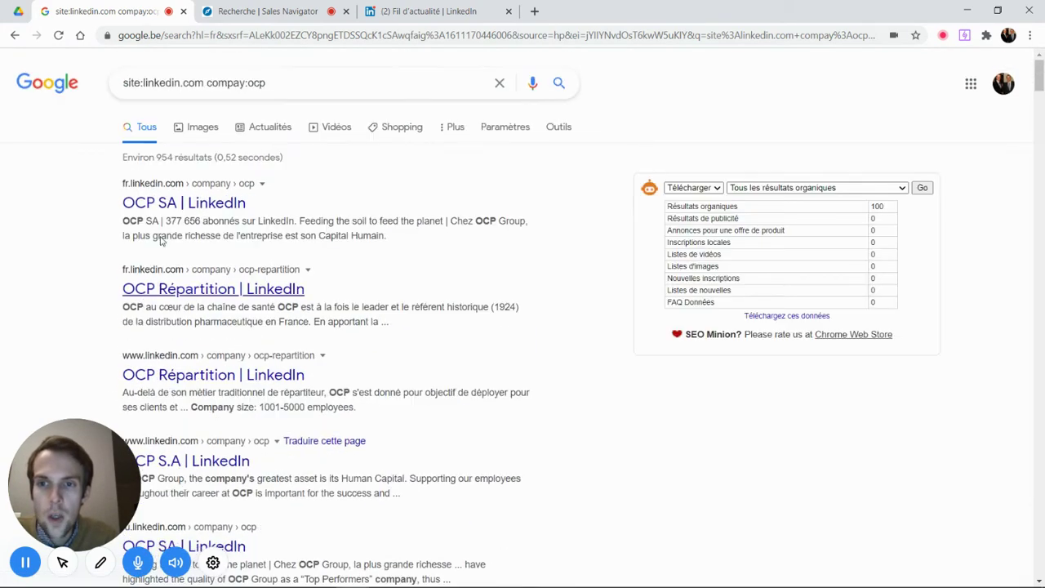
Remove the compay:ocp term from the search query, keeping only site:linkedin.com
{"action": "left_click", "coordinate": [284, 82]}
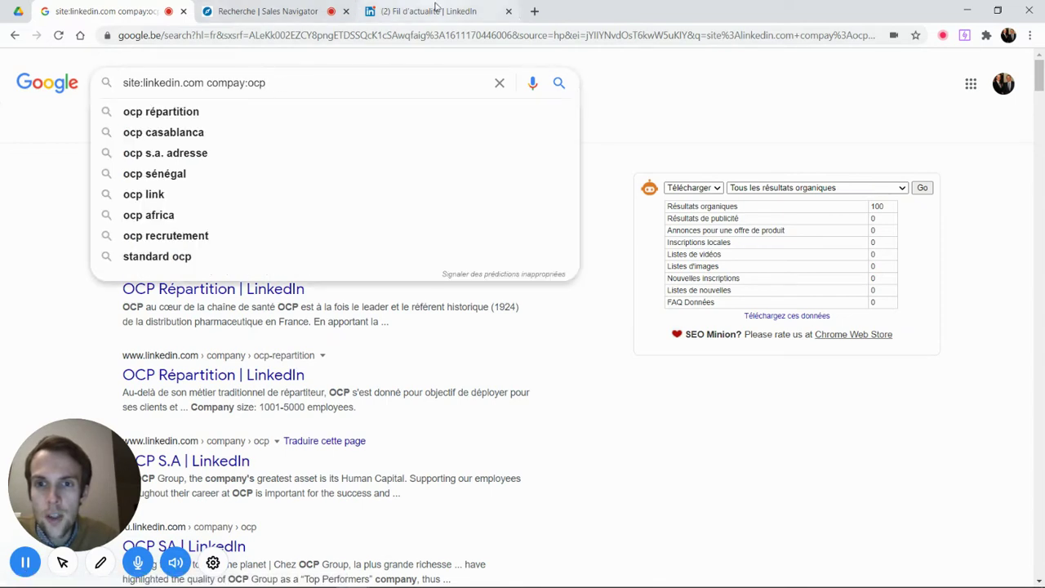
{"action": "double_click", "coordinate": [275, 82]}
{"action": "left_click_drag", "start_coordinate": [222, 82], "coordinate": [204, 83]}
{"action": "key", "text": "BackSpace"}
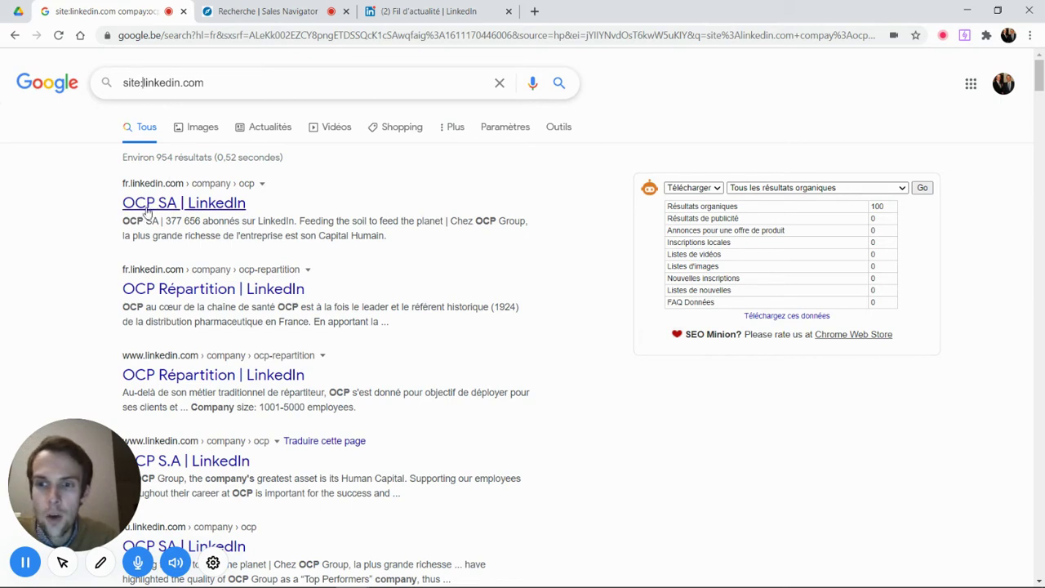
{"action": "scroll", "coordinate": [147, 291], "scroll_direction": "down", "scroll_amount": 1}
{"action": "scroll", "coordinate": [147, 290], "scroll_direction": "down", "scroll_amount": 2}
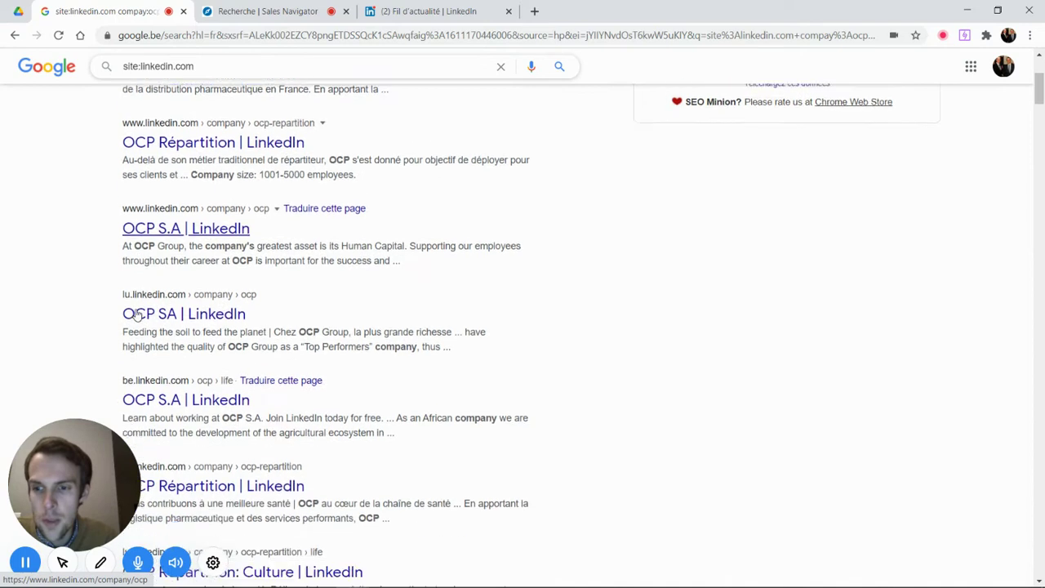
{"action": "scroll", "coordinate": [135, 302], "scroll_direction": "up", "scroll_amount": 3}
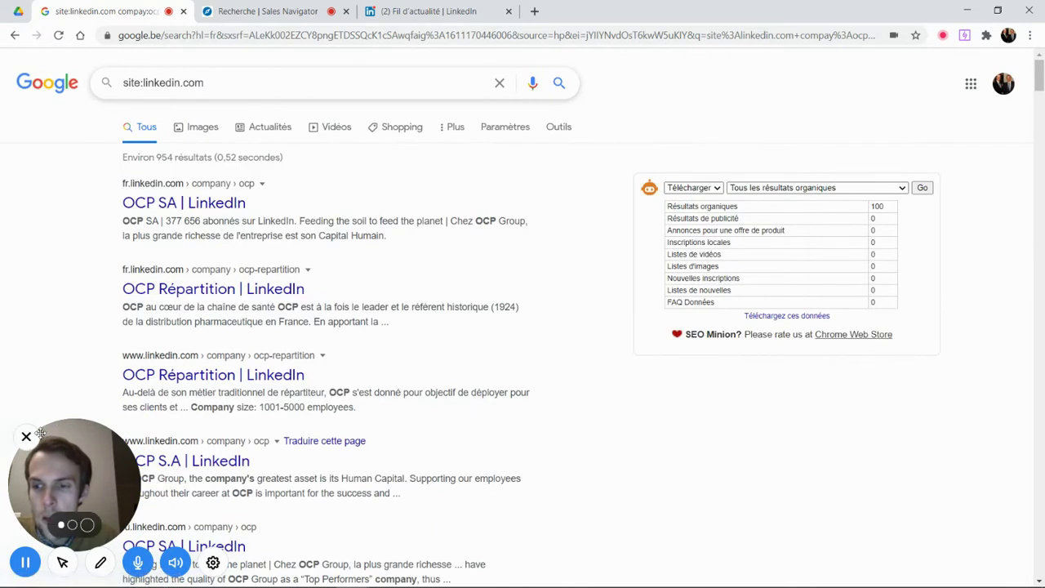
{"action": "left_click", "coordinate": [24, 436]}
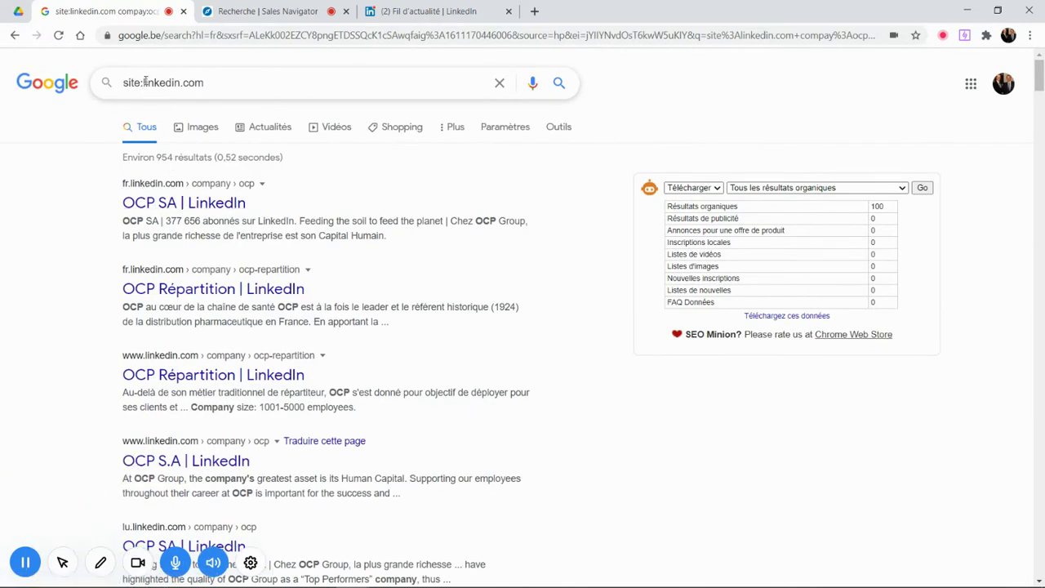
Restrict the query to the Moroccan LinkedIn subdomain and the company, running site:ma.linkedin.com company:ocp
{"action": "type", "text": "lma"}
{"action": "key", "text": "BackSpace"}
{"action": "key", "text": "BackSpace"}
{"action": "key", "text": "BackSpace"}
{"action": "type", "text": "ma."}
{"action": "key", "text": "BackSpace"}
{"action": "key", "text": "BackSpace"}
{"action": "type", "text": "ba"}
{"action": "key", "text": "BackSpace"}
{"action": "key", "text": "BackSpace"}
{"action": "type", "text": "b"}
{"action": "key", "text": "BackSpace"}
{"action": "type", "text": "l"}
{"action": "key", "text": "BackSpace"}
{"action": "type", "text": "ma.linkedin.com company"}
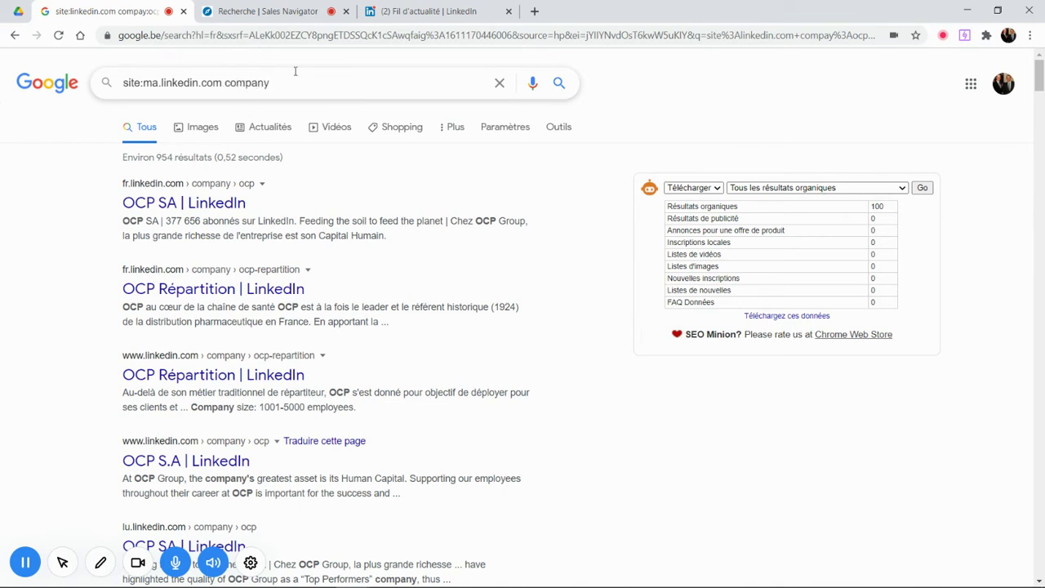
{"action": "type", "text": ":ocp"}
{"action": "key", "text": "Return"}
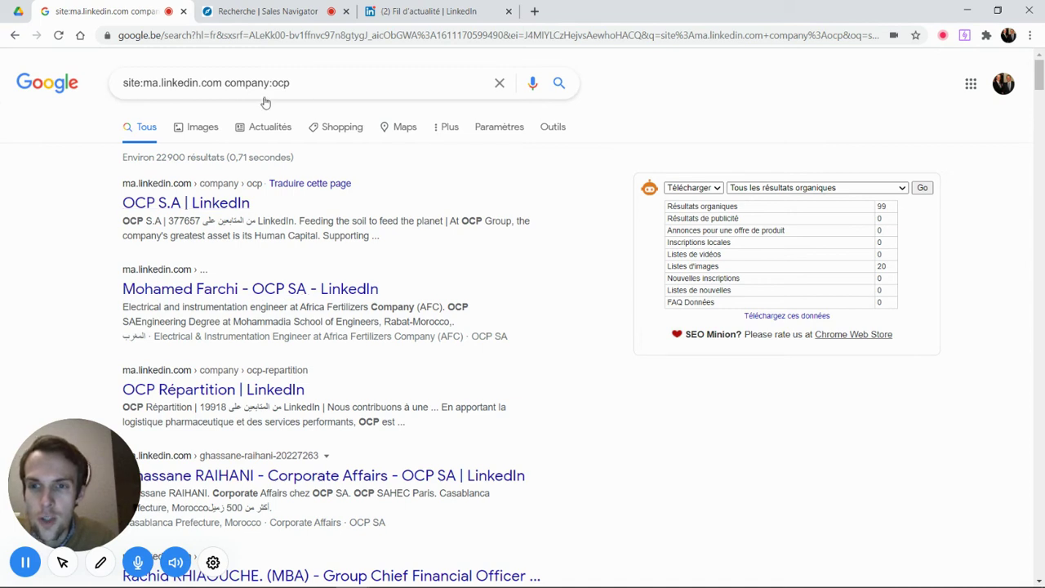
Remove the company:ocp term from the query, keeping only site:ma.linkedin.com
{"action": "left_click_drag", "start_coordinate": [143, 82], "coordinate": [160, 82]}
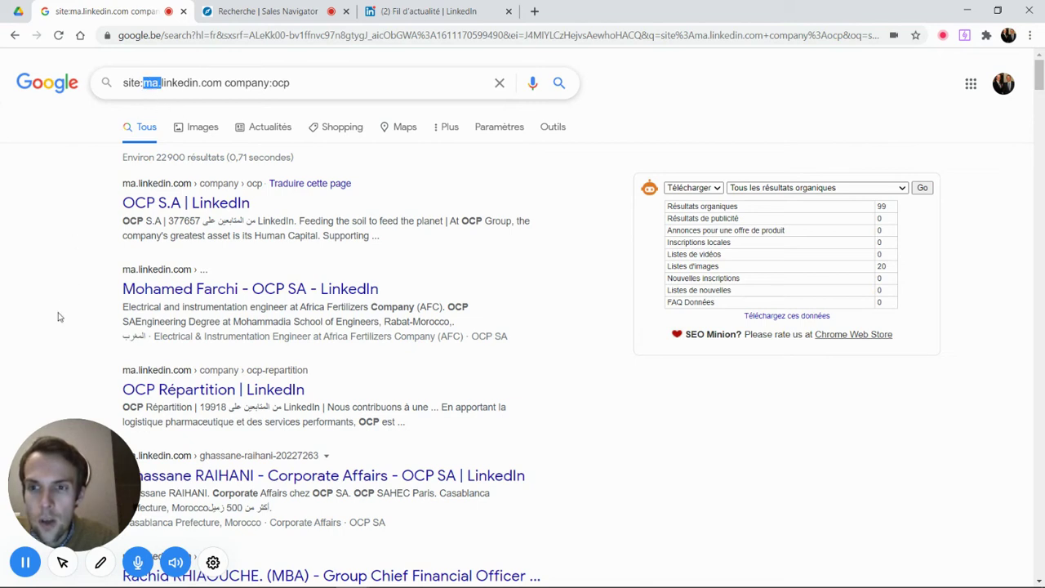
{"action": "left_click", "coordinate": [26, 438]}
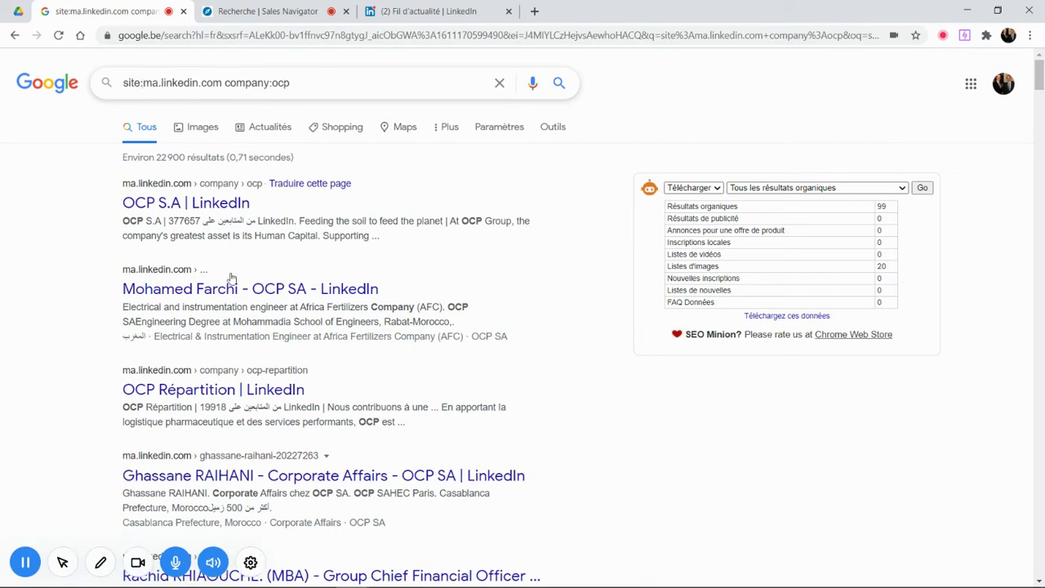
{"action": "left_click_drag", "start_coordinate": [297, 84], "coordinate": [224, 82]}
{"action": "key", "text": "BackSpace"}
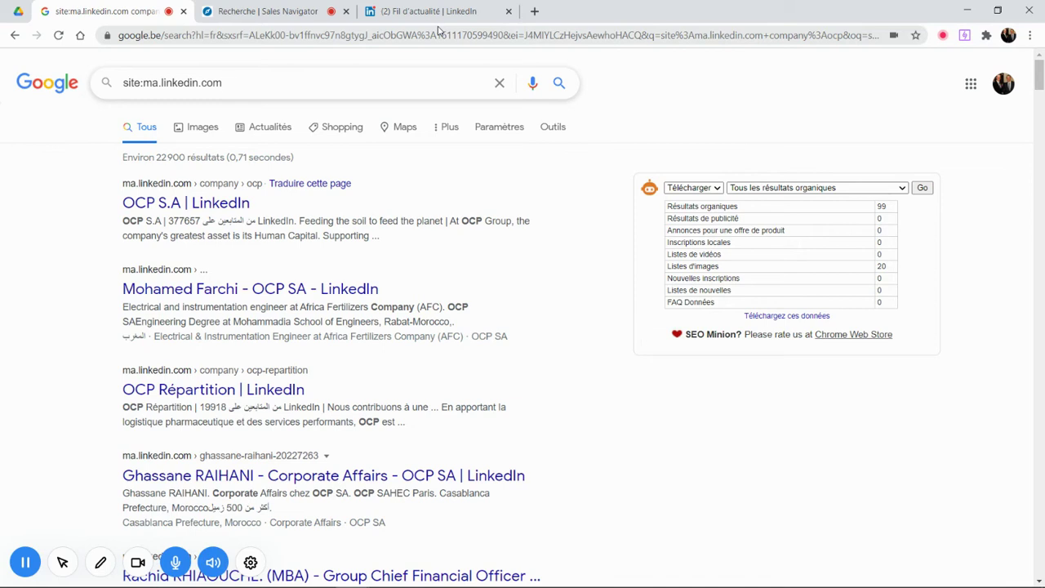
Switch to Sales Navigator, show all lead filters and look up encg in the École filter
{"action": "left_click", "coordinate": [266, 11]}
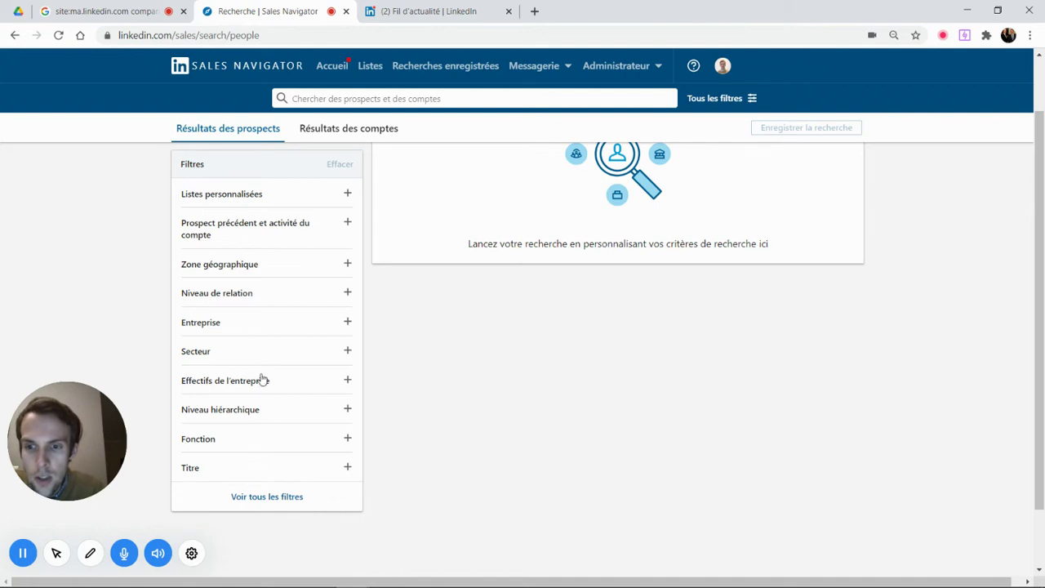
{"action": "scroll", "coordinate": [278, 501], "scroll_direction": "down", "scroll_amount": 1}
{"action": "left_click", "coordinate": [261, 430]}
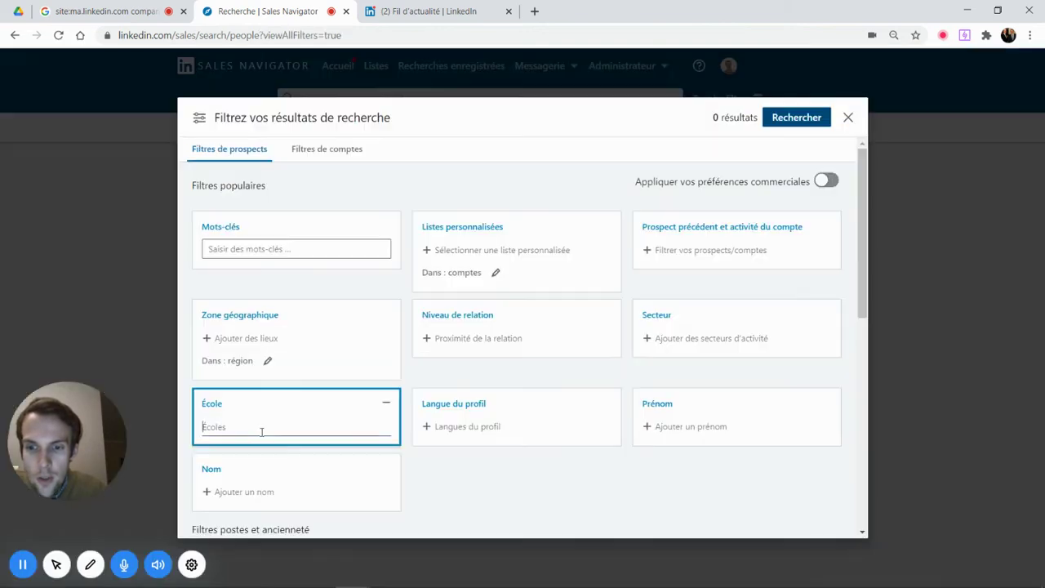
{"action": "scroll", "coordinate": [302, 344], "scroll_direction": "down", "scroll_amount": 1}
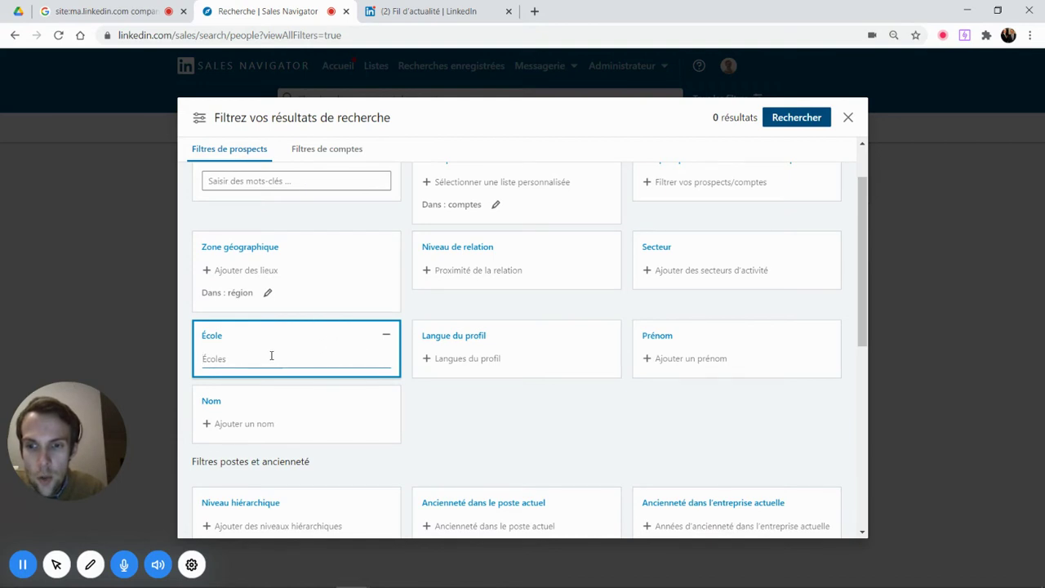
{"action": "type", "text": "encg"}
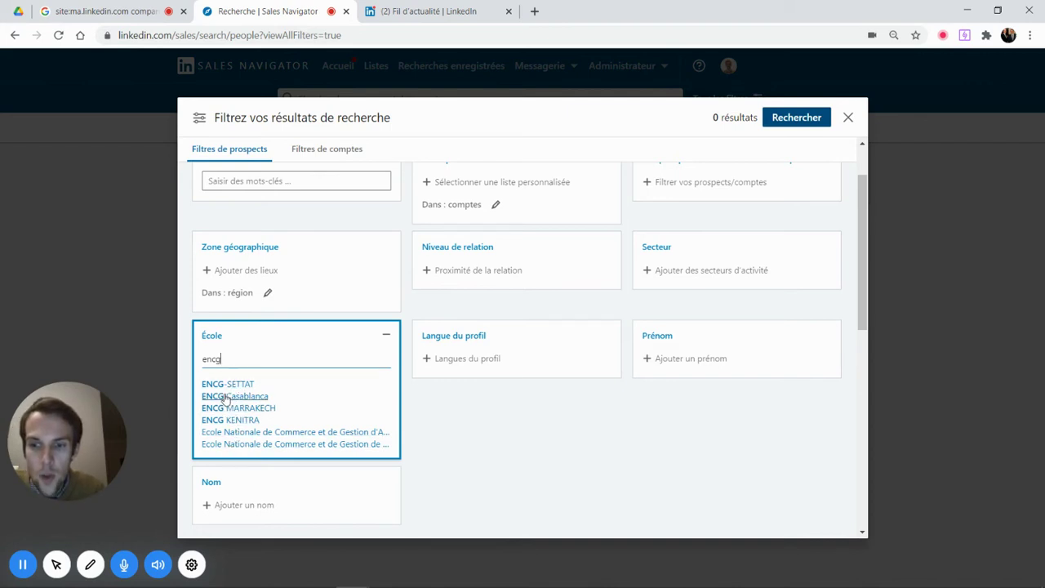
{"action": "left_click", "coordinate": [126, 290]}
Return to the Google search and run site:ma.linkedin.com school:encg AND "stage"
{"action": "left_click", "coordinate": [107, 11]}
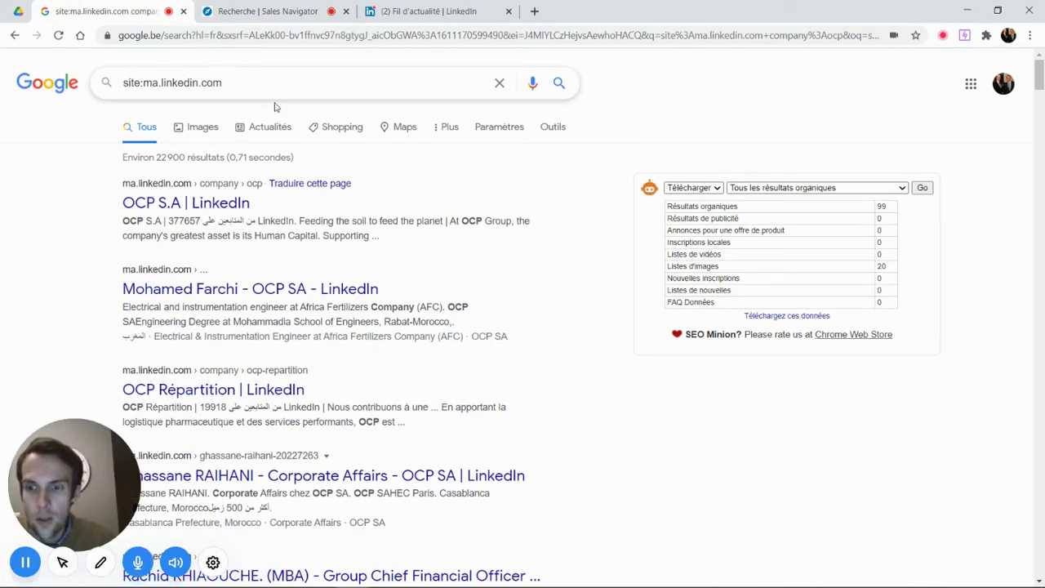
{"action": "type", "text": "sc"}
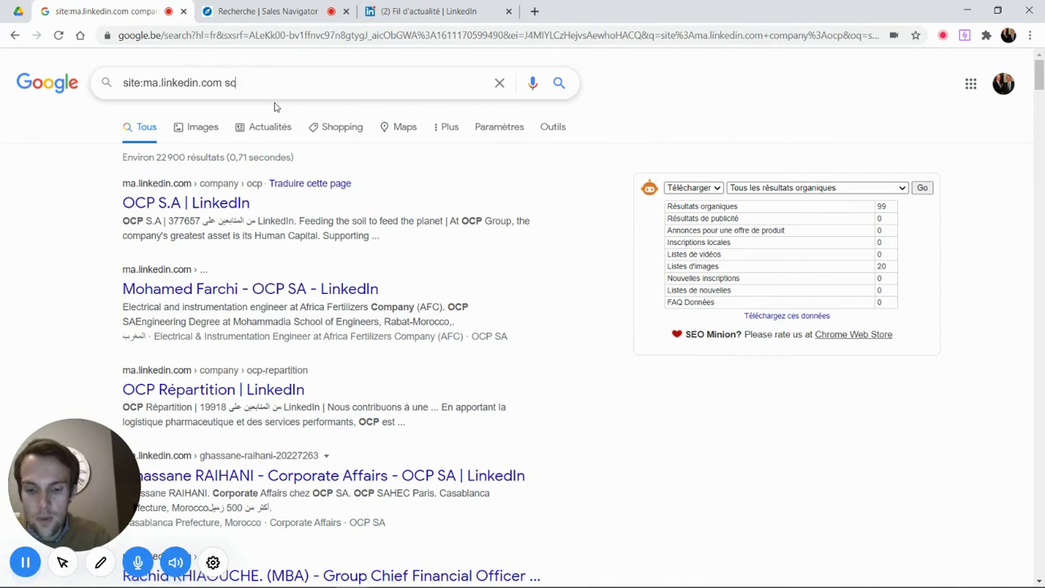
{"action": "type", "text": "ho"}
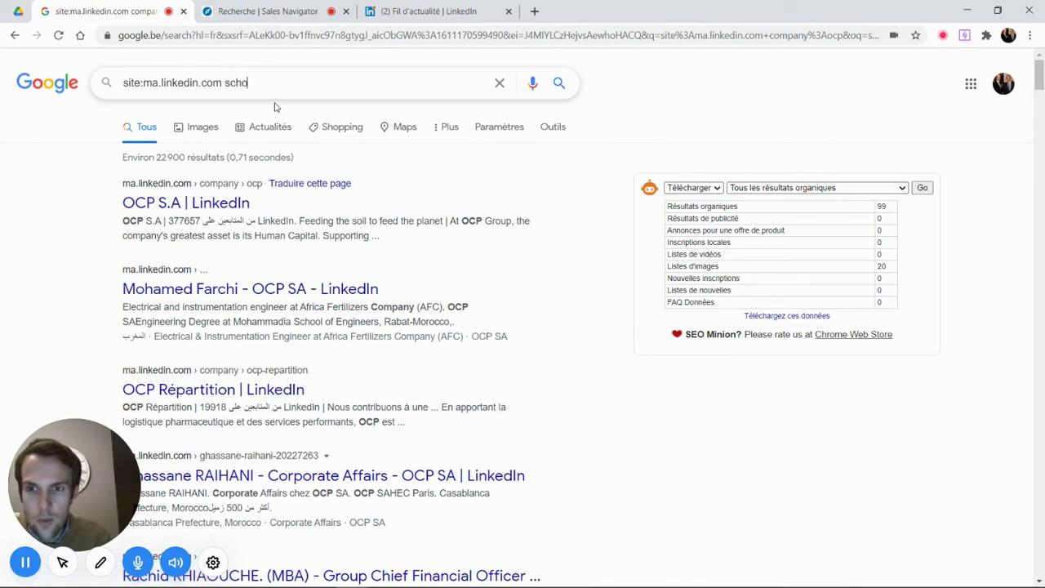
{"action": "type", "text": "ol:encg"}
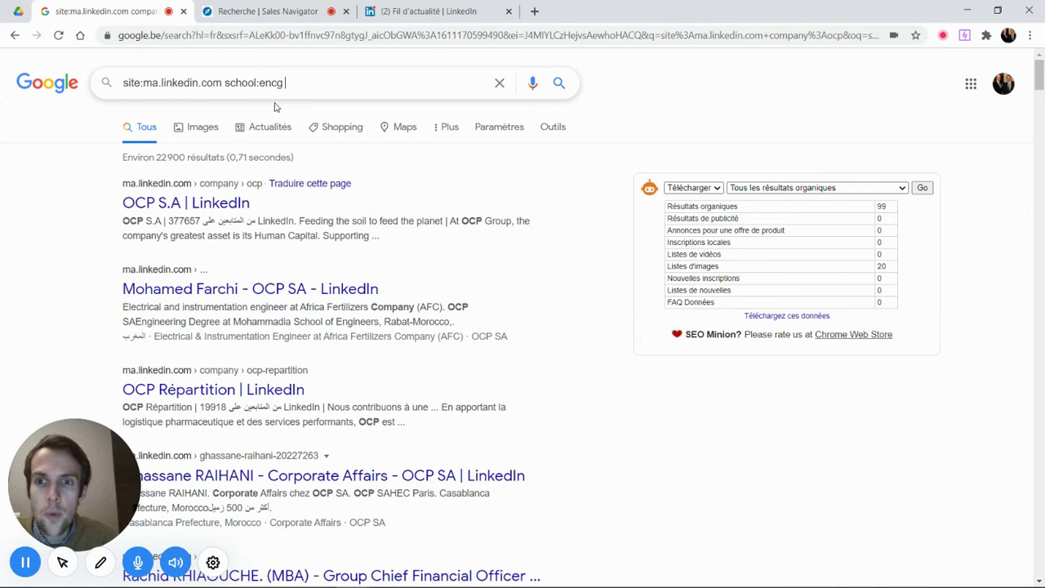
{"action": "type", "text": "AND \"stage"}
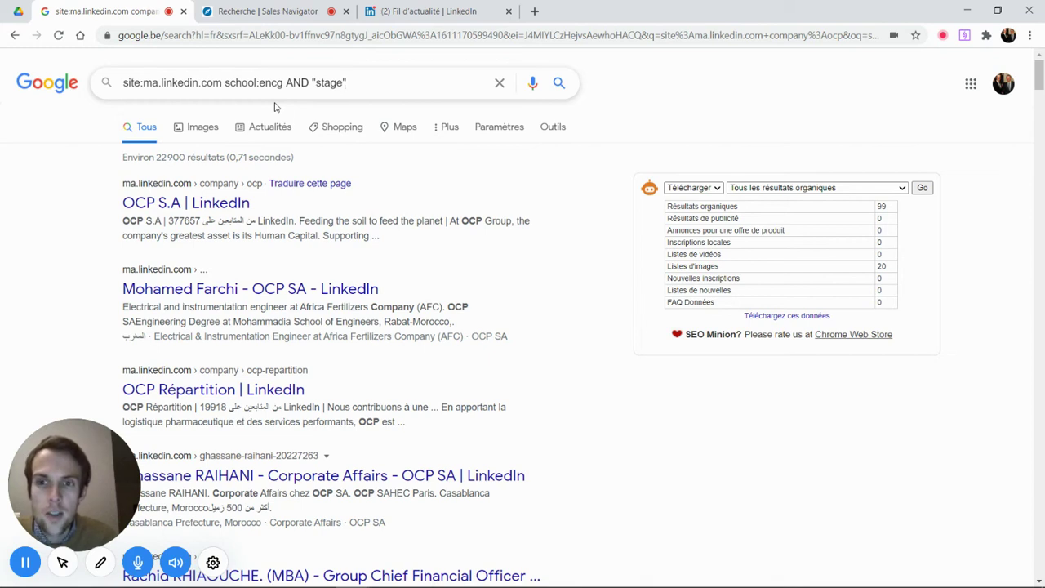
{"action": "key", "text": "Return"}
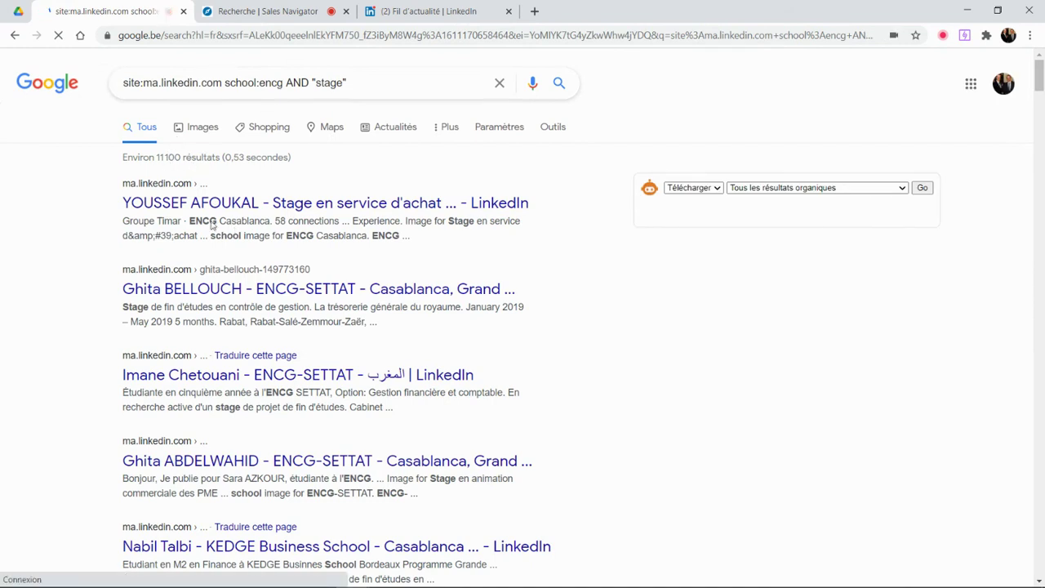
Examine where ma.linkedin.com, ENCG and Stage appear in the first search result and scan the results below
{"action": "left_click_drag", "start_coordinate": [121, 185], "coordinate": [165, 187]}
{"action": "left_click", "coordinate": [103, 191]}
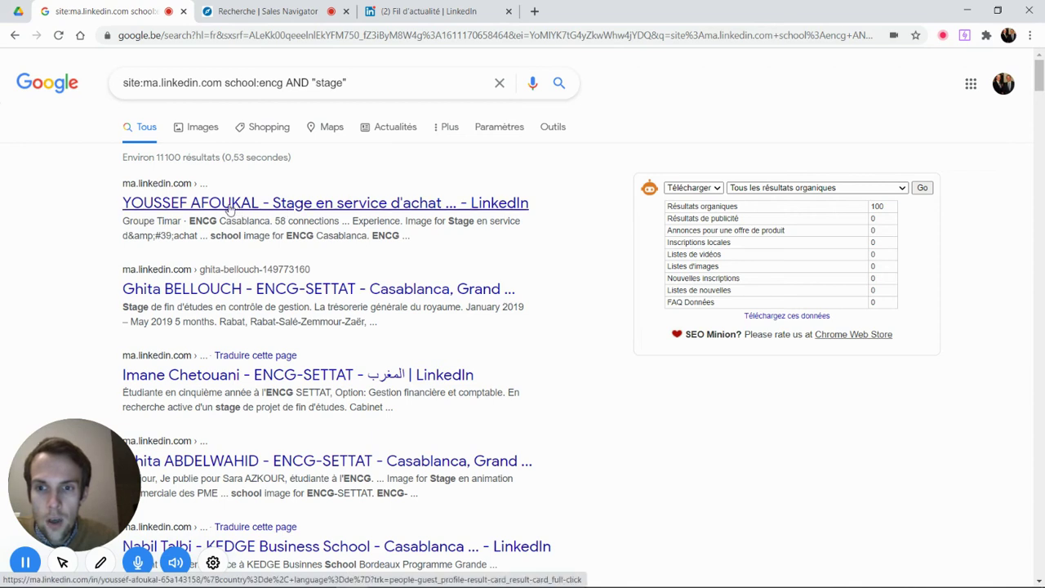
{"action": "left_click_drag", "start_coordinate": [189, 221], "coordinate": [217, 222]}
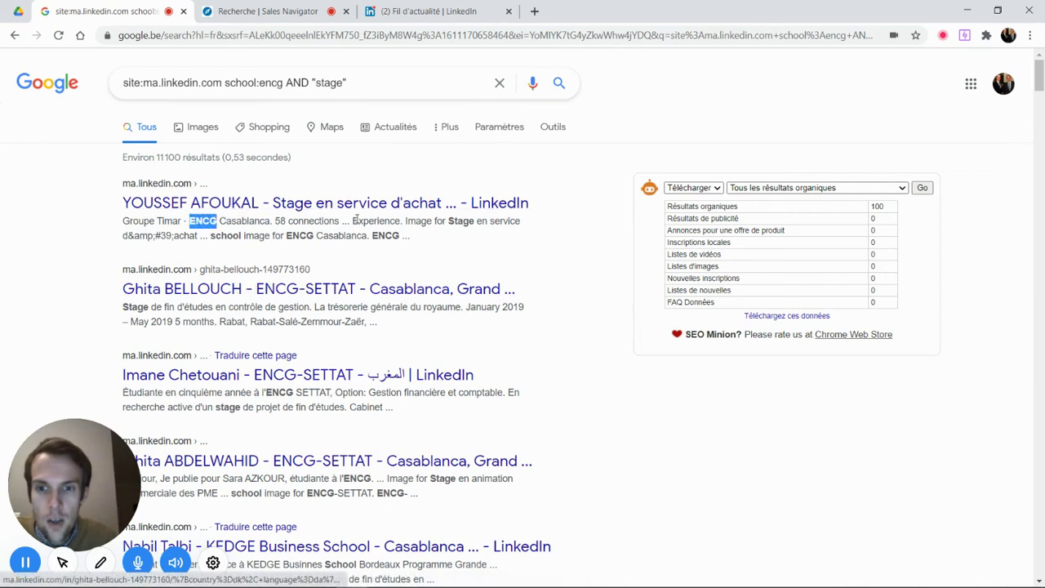
{"action": "left_click", "coordinate": [451, 220]}
{"action": "left_click_drag", "start_coordinate": [451, 220], "coordinate": [474, 220]}
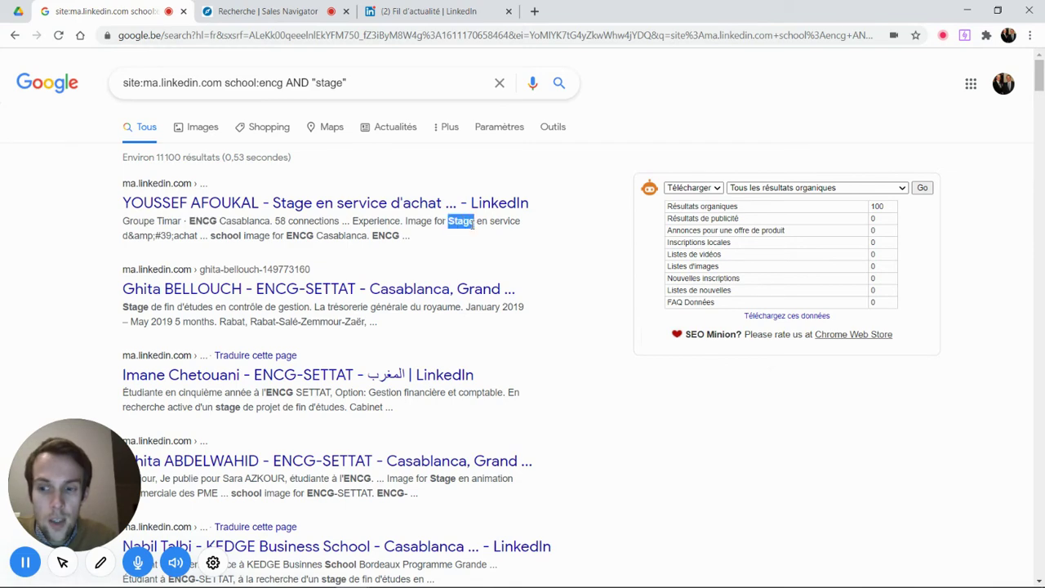
{"action": "scroll", "coordinate": [392, 277], "scroll_direction": "down", "scroll_amount": 3}
{"action": "scroll", "coordinate": [358, 309], "scroll_direction": "down", "scroll_amount": 8}
{"action": "scroll", "coordinate": [337, 337], "scroll_direction": "up", "scroll_amount": 10}
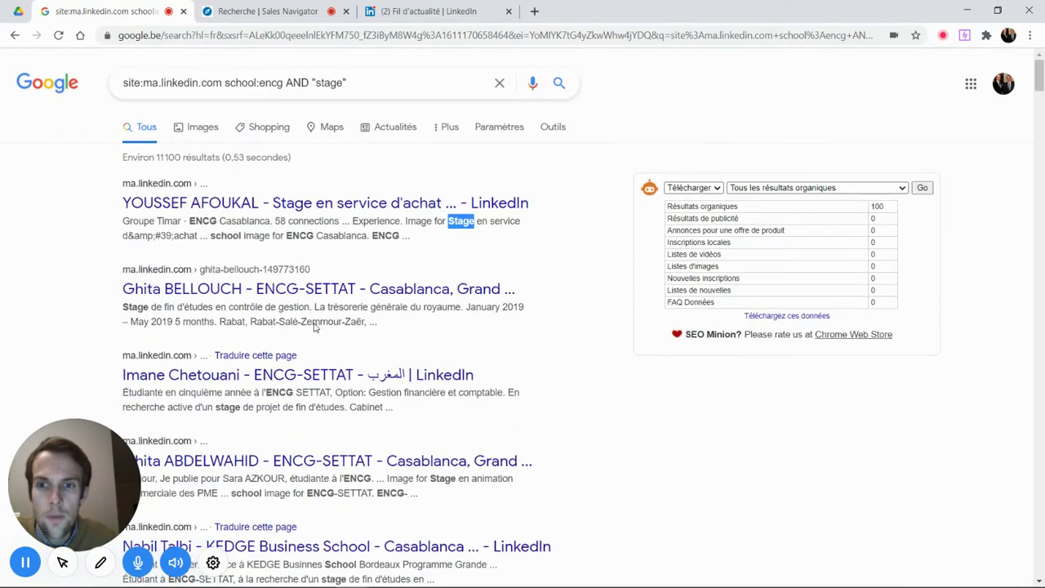
{"action": "left_click", "coordinate": [29, 202]}
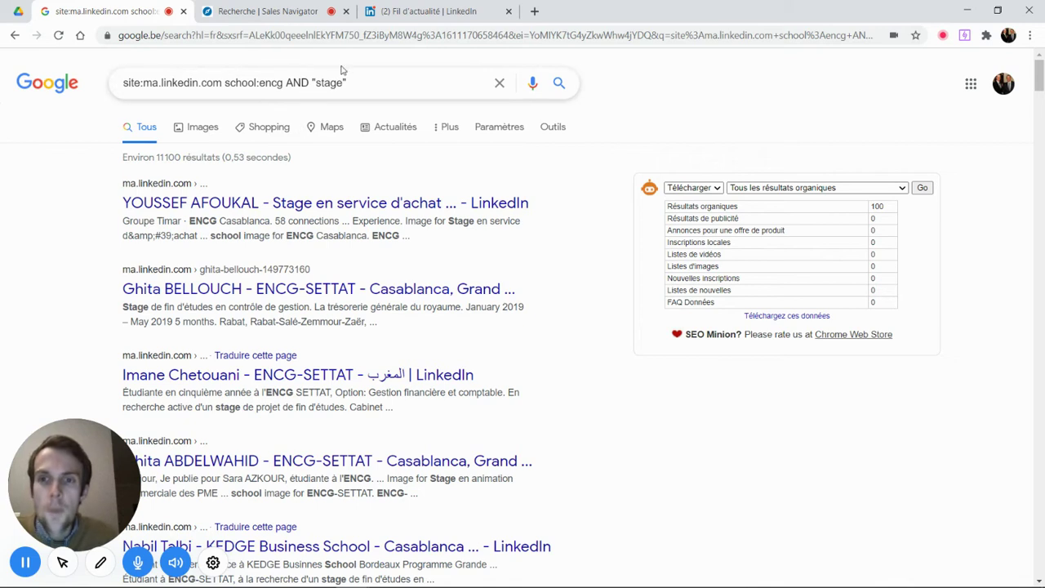
Review the query's operators and look through the full page of results down to the page navigation
{"action": "left_click_drag", "start_coordinate": [355, 87], "coordinate": [196, 79]}
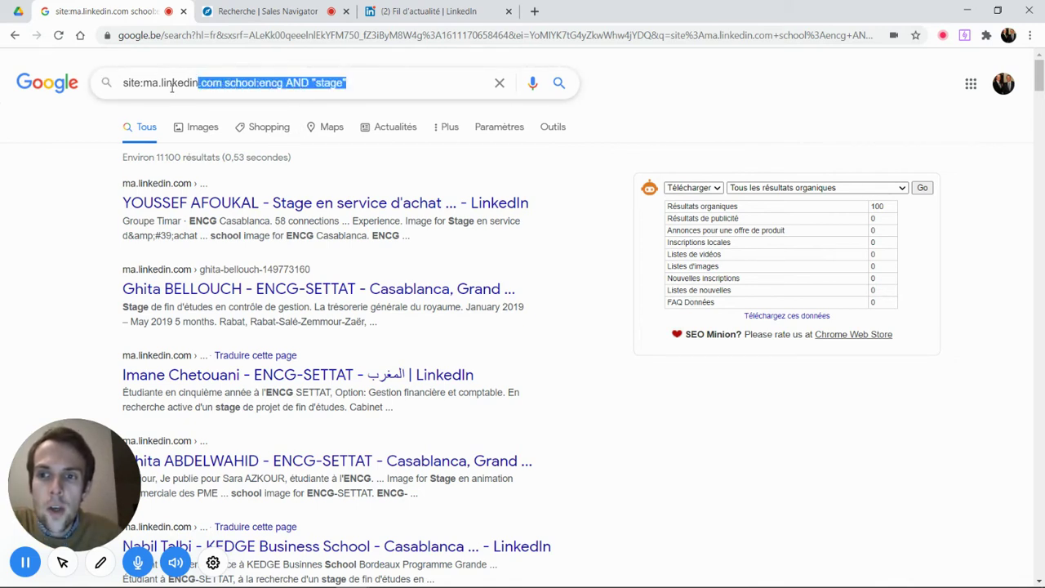
{"action": "left_click", "coordinate": [53, 198]}
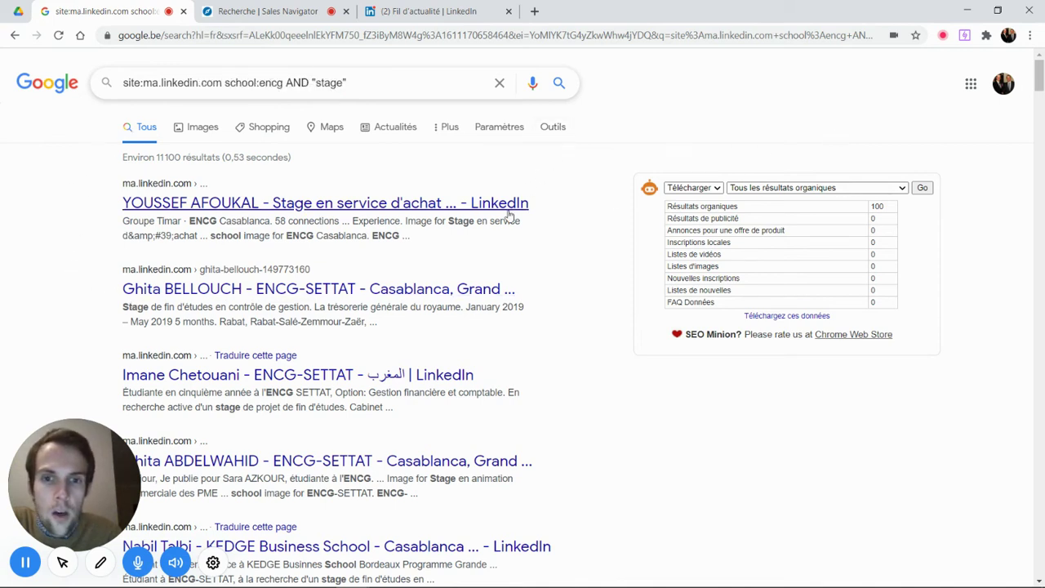
{"action": "scroll", "coordinate": [502, 233], "scroll_direction": "down", "scroll_amount": 15}
{"action": "scroll", "coordinate": [494, 228], "scroll_direction": "down", "scroll_amount": 20}
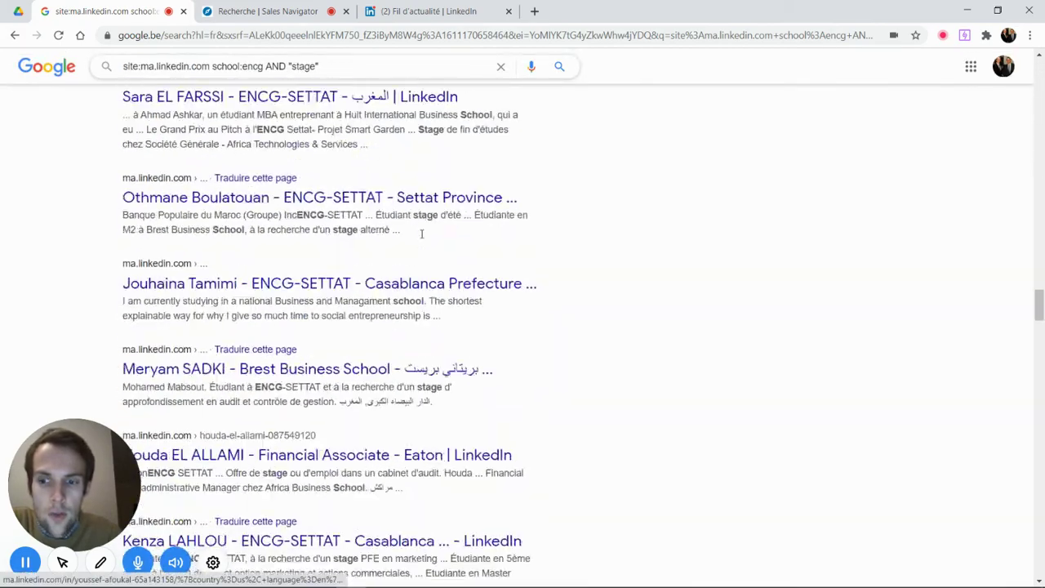
{"action": "scroll", "coordinate": [421, 234], "scroll_direction": "down", "scroll_amount": 20}
{"action": "scroll", "coordinate": [418, 248], "scroll_direction": "down", "scroll_amount": 20}
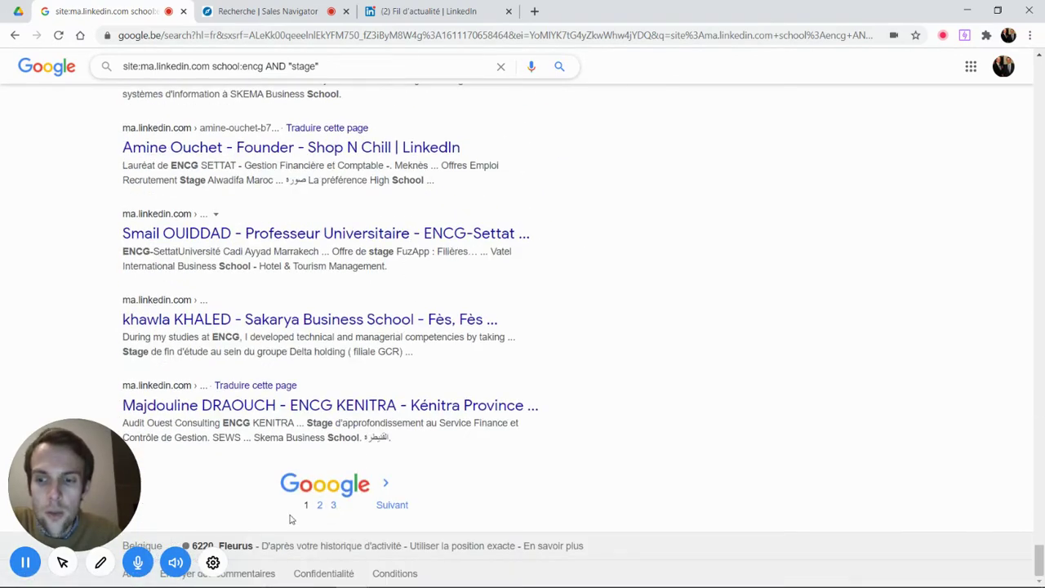
Add "cv" to the query and run site:ma.linkedin.com school:encg AND "stage" "cv"
{"action": "scroll", "coordinate": [534, 256], "scroll_direction": "up", "scroll_amount": 10}
{"action": "scroll", "coordinate": [530, 258], "scroll_direction": "up", "scroll_amount": 15}
{"action": "scroll", "coordinate": [514, 264], "scroll_direction": "up", "scroll_amount": 15}
{"action": "scroll", "coordinate": [506, 263], "scroll_direction": "up", "scroll_amount": 5}
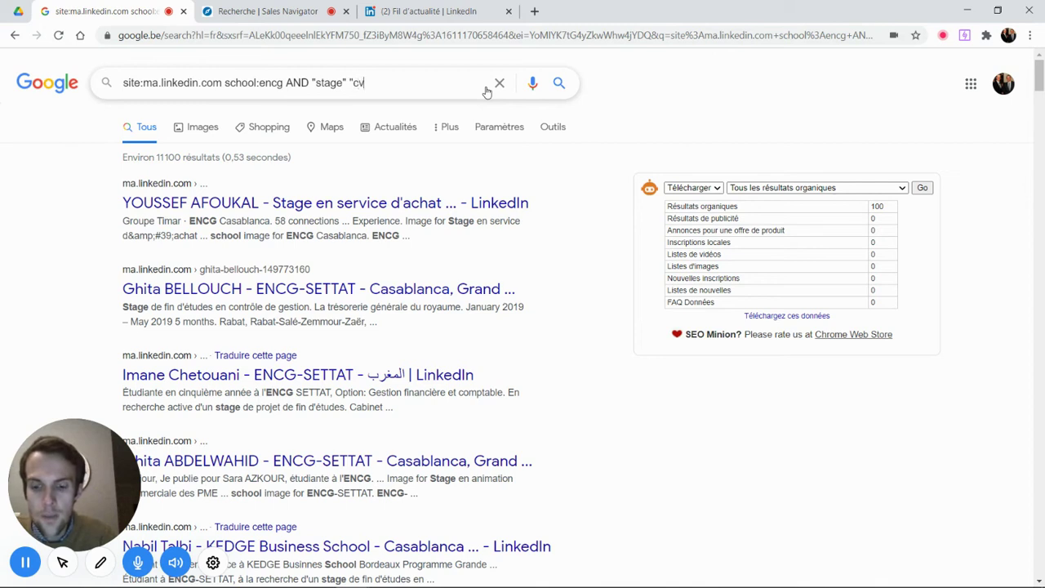
{"action": "type", "text": "\""}
{"action": "key", "text": "Return"}
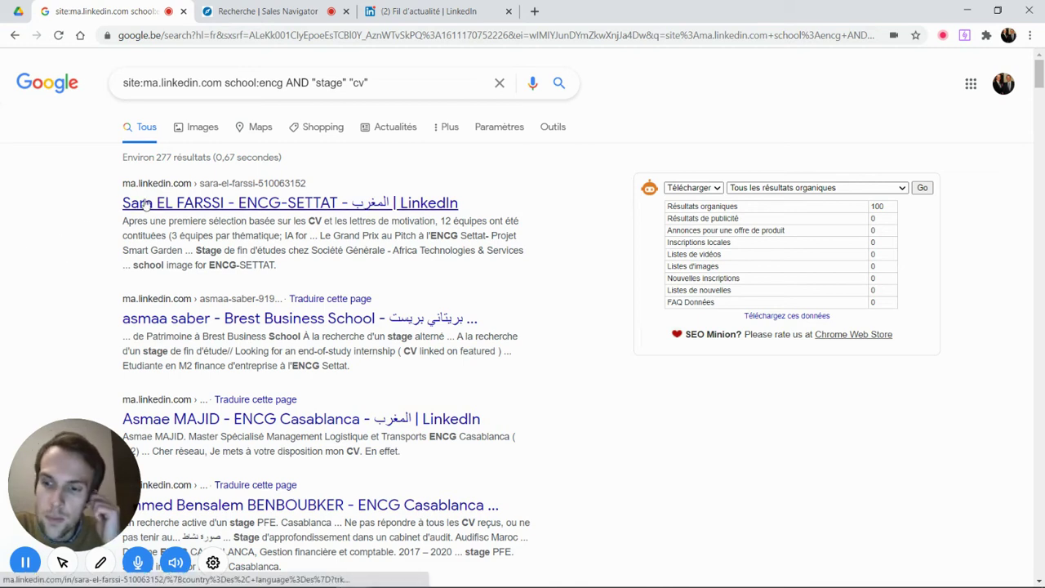
Draft the query site:be.linkedin.com ~ceo AND "charleroi" in place of the current search, without running it
{"action": "left_click", "coordinate": [201, 83]}
{"action": "left_click_drag", "start_coordinate": [369, 82], "coordinate": [143, 82]}
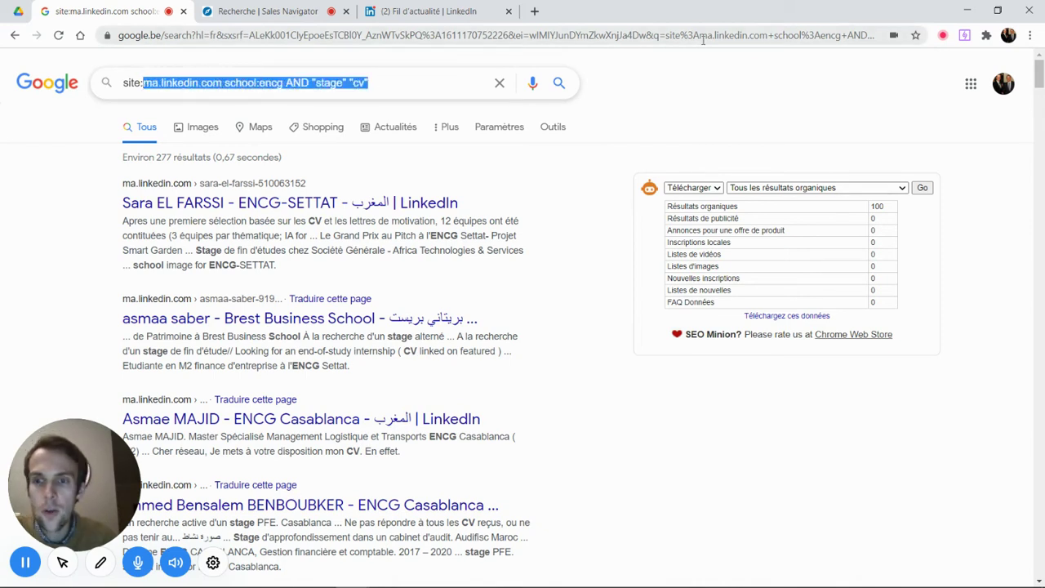
{"action": "type", "text": "be.linkedin.com ~ceo"}
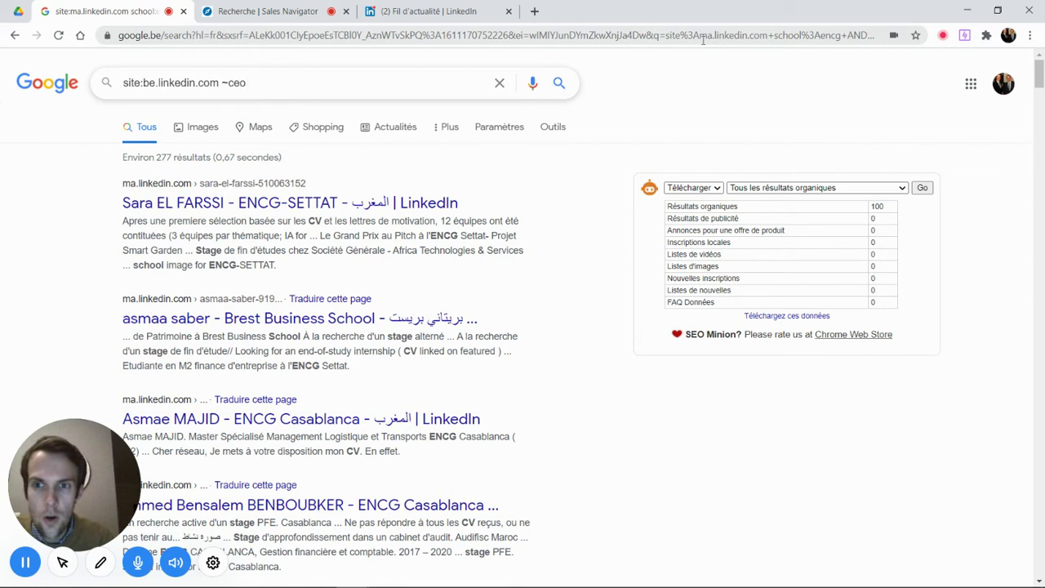
{"action": "type", "text": "AND"}
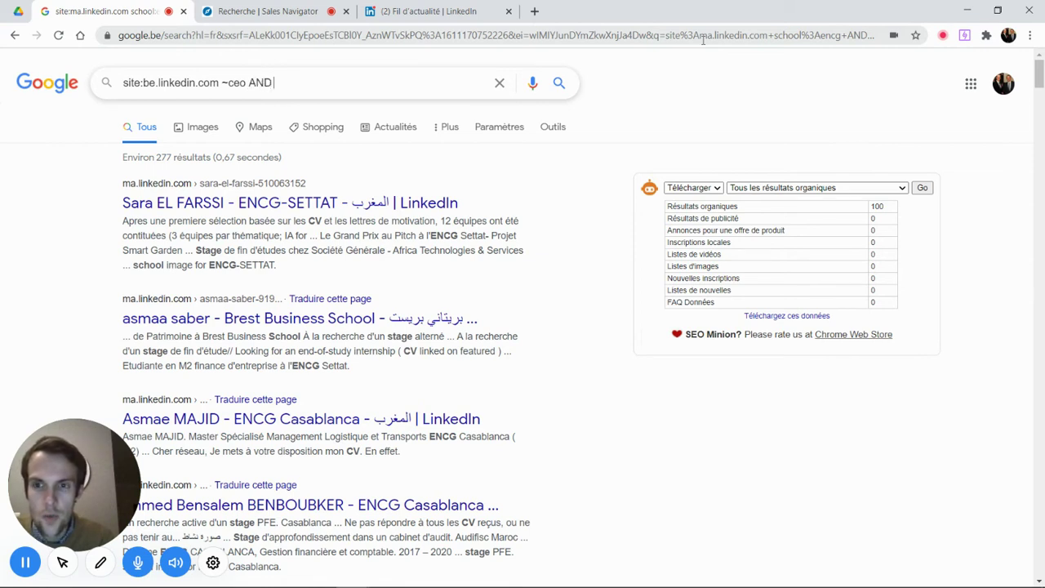
{"action": "type", "text": " \"charleroi"}
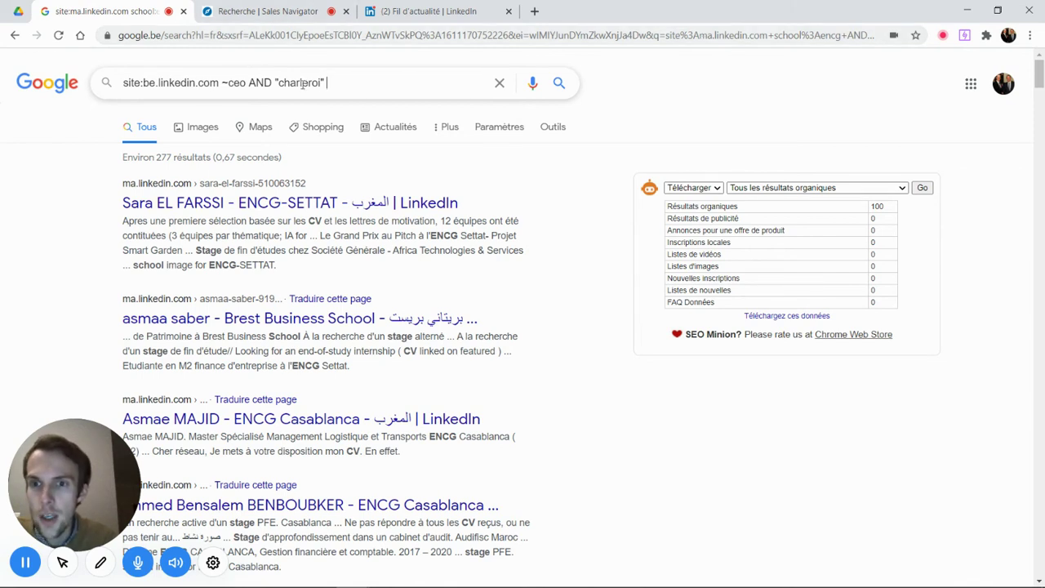
{"action": "left_click", "coordinate": [14, 35]}
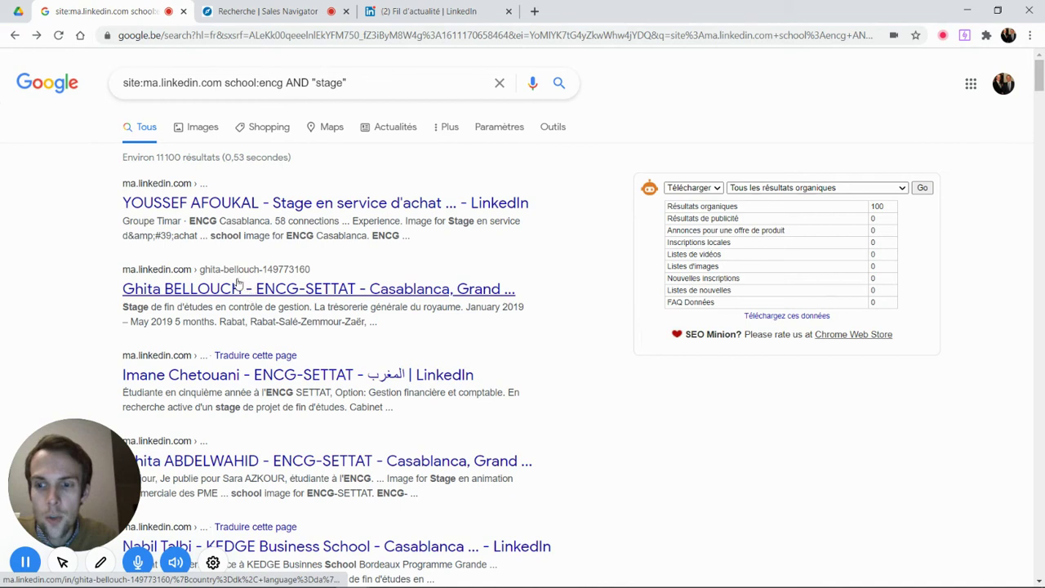
{"action": "left_click", "coordinate": [370, 84]}
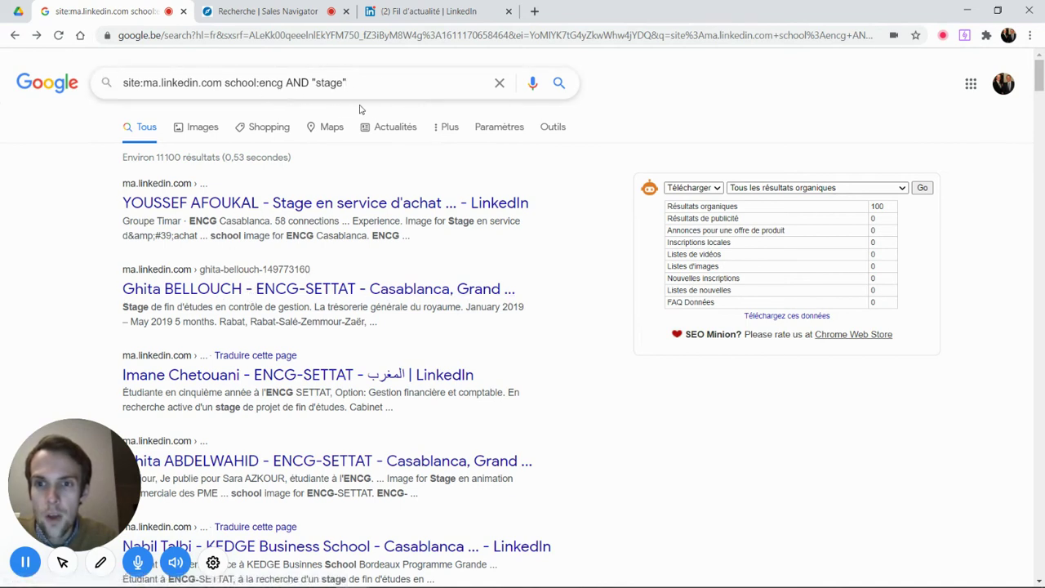
{"action": "type", "text": "AND"}
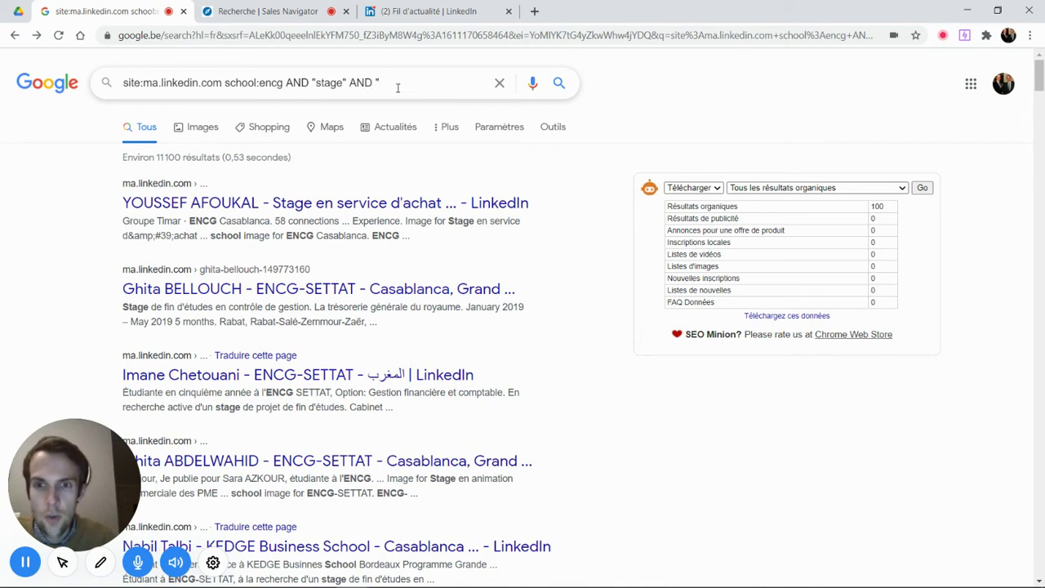
{"action": "type", "text": " \"@"}
{"action": "type", "text": "gma"}
{"action": "type", "text": "mai"}
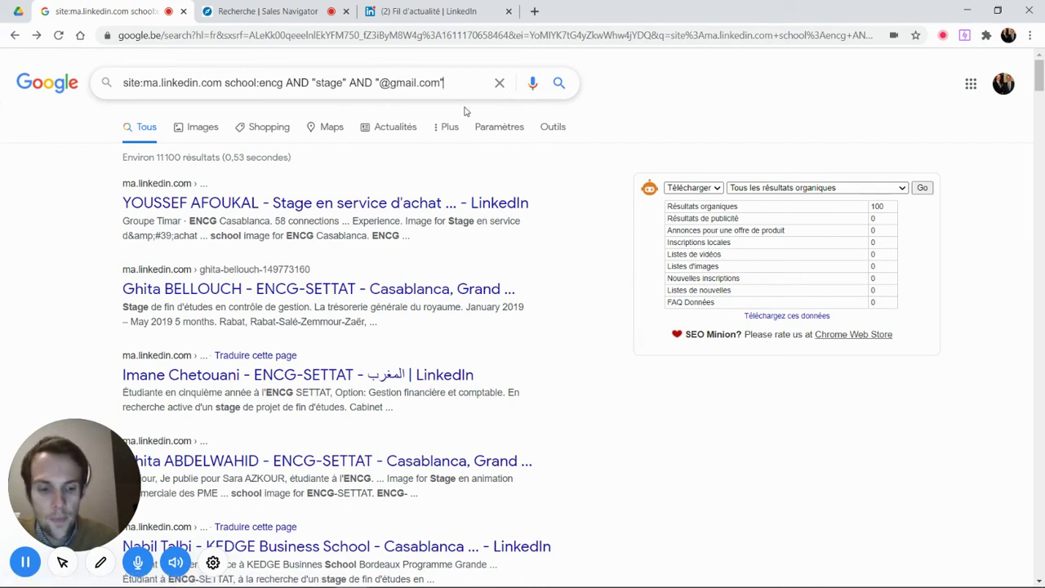
{"action": "key", "text": "Return"}
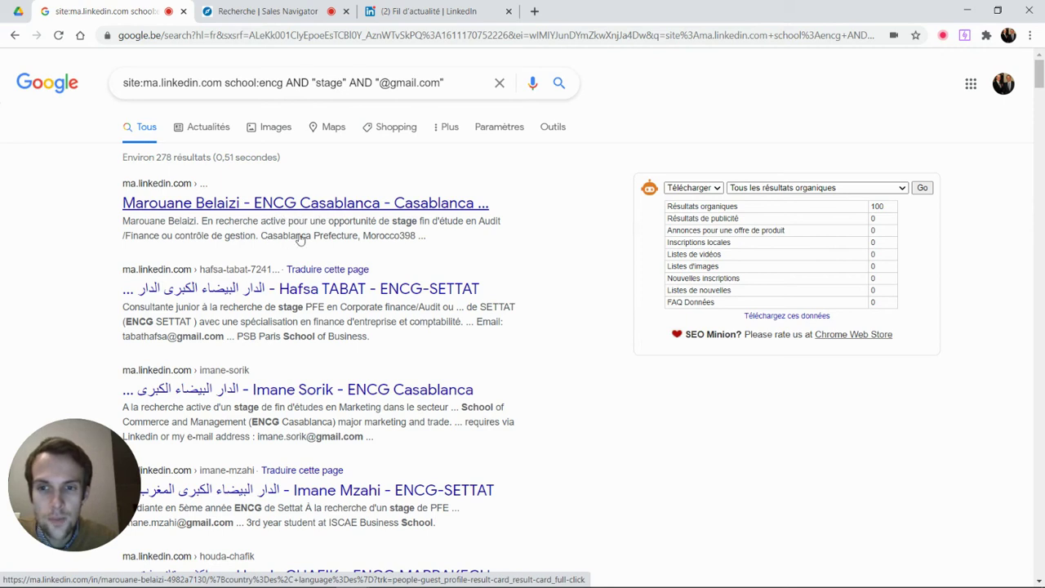
Examine the result snippets for stage mentions and Gmail contact addresses of ENCG students
{"action": "left_click_drag", "start_coordinate": [399, 228], "coordinate": [416, 227]}
{"action": "scroll", "coordinate": [256, 296], "scroll_direction": "down", "scroll_amount": 1}
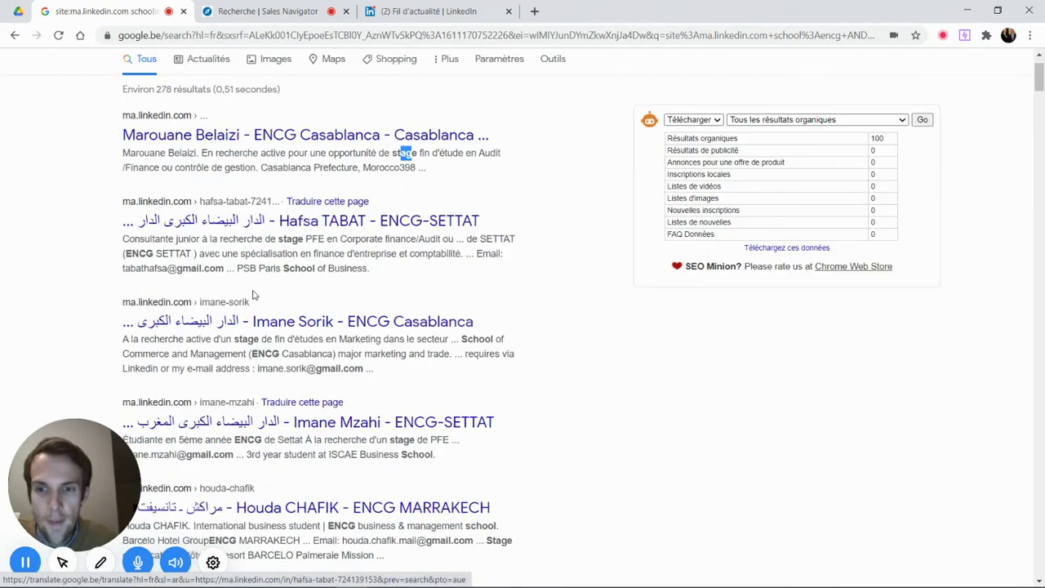
{"action": "left_click_drag", "start_coordinate": [150, 269], "coordinate": [198, 269]}
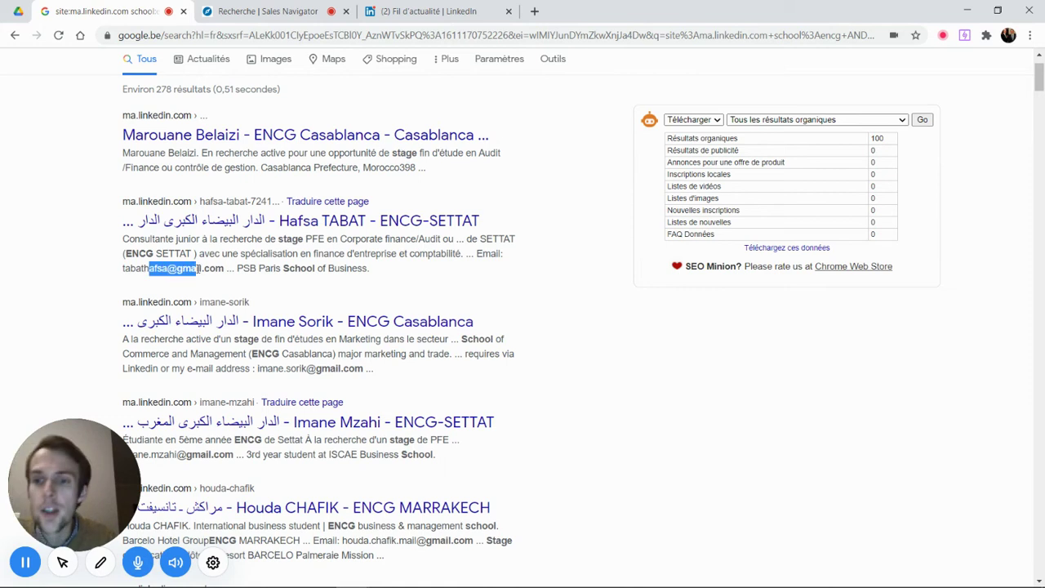
{"action": "scroll", "coordinate": [241, 287], "scroll_direction": "down", "scroll_amount": 3}
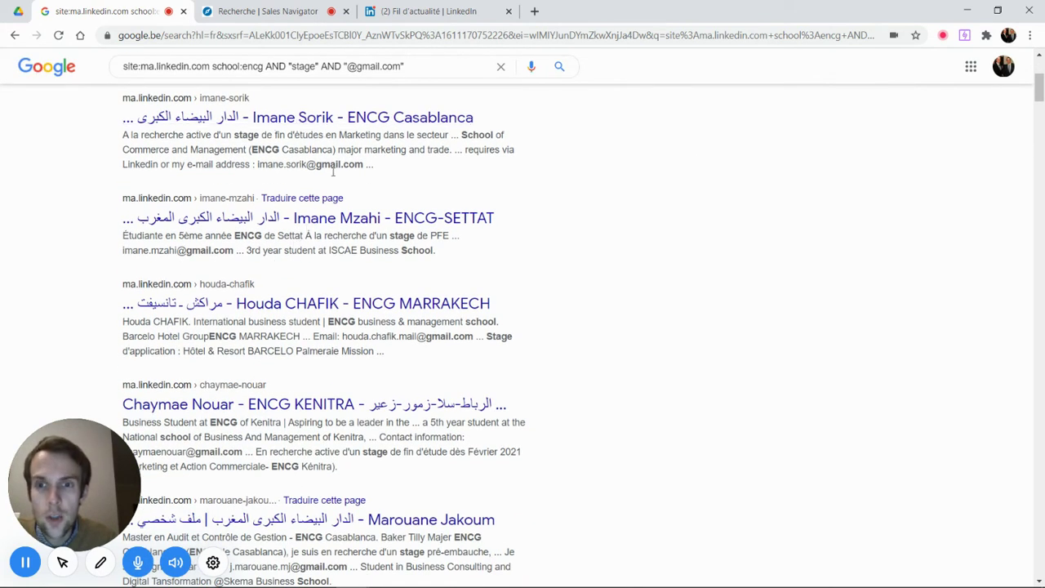
{"action": "scroll", "coordinate": [311, 179], "scroll_direction": "up", "scroll_amount": 3}
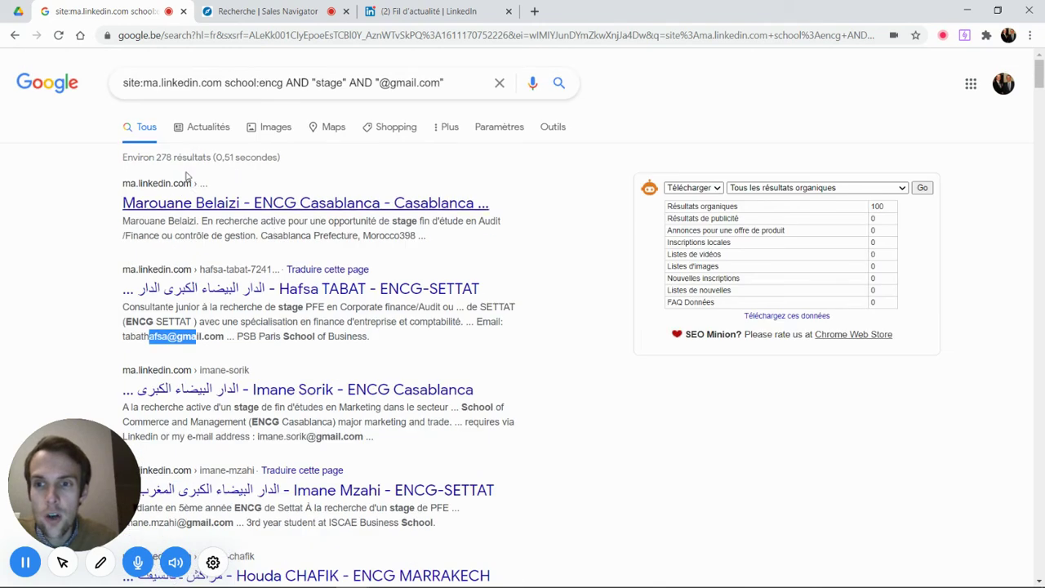
{"action": "scroll", "coordinate": [331, 324], "scroll_direction": "down", "scroll_amount": 4}
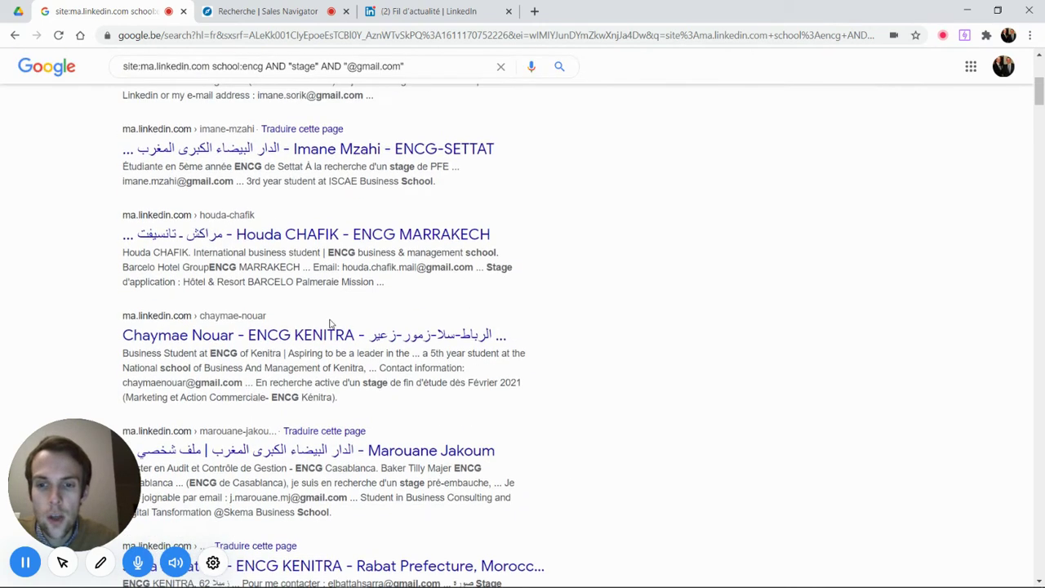
{"action": "scroll", "coordinate": [331, 325], "scroll_direction": "down", "scroll_amount": 1}
{"action": "left_click_drag", "start_coordinate": [380, 200], "coordinate": [457, 202]}
{"action": "left_click", "coordinate": [462, 203]}
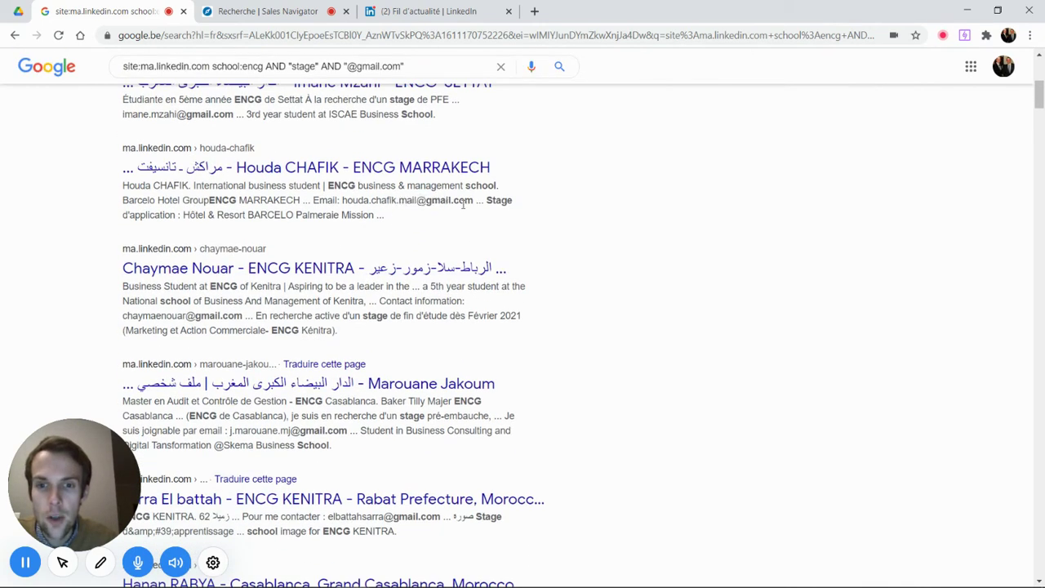
{"action": "scroll", "coordinate": [272, 279], "scroll_direction": "down", "scroll_amount": 2}
{"action": "scroll", "coordinate": [272, 278], "scroll_direction": "down", "scroll_amount": 6}
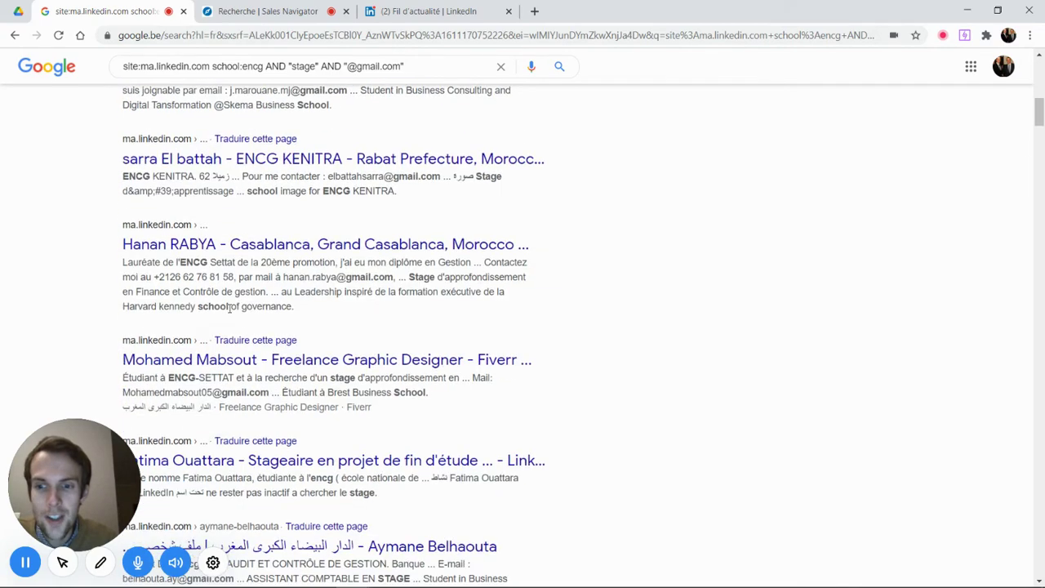
{"action": "scroll", "coordinate": [219, 306], "scroll_direction": "down", "scroll_amount": 3}
{"action": "scroll", "coordinate": [193, 275], "scroll_direction": "up", "scroll_amount": 11}
{"action": "scroll", "coordinate": [212, 261], "scroll_direction": "up", "scroll_amount": 8}
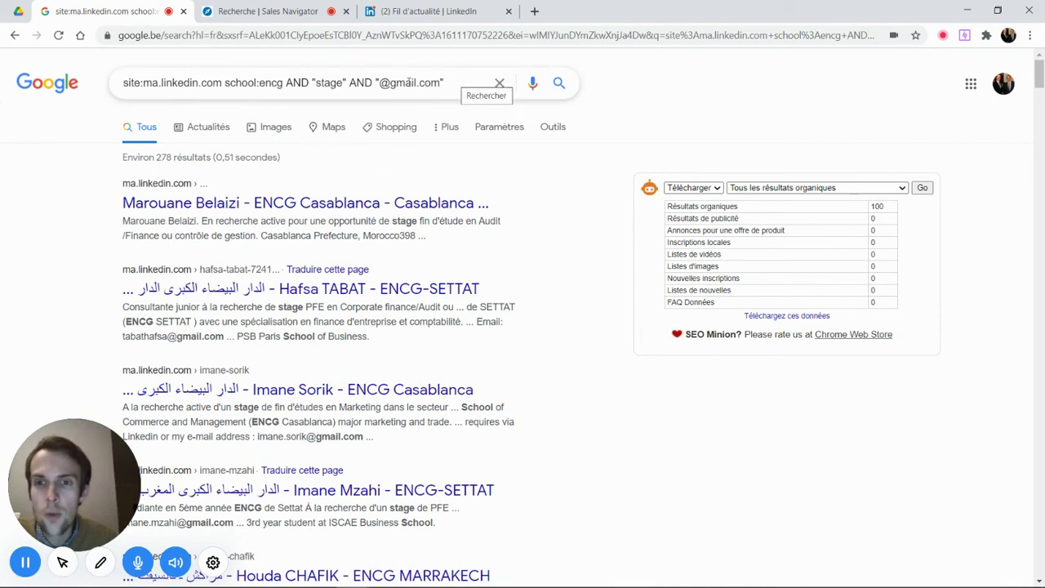
Review the query's terms and remove everything after site:ma.linkedin.com
{"action": "double_click", "coordinate": [171, 82]}
{"action": "left_click", "coordinate": [193, 83]}
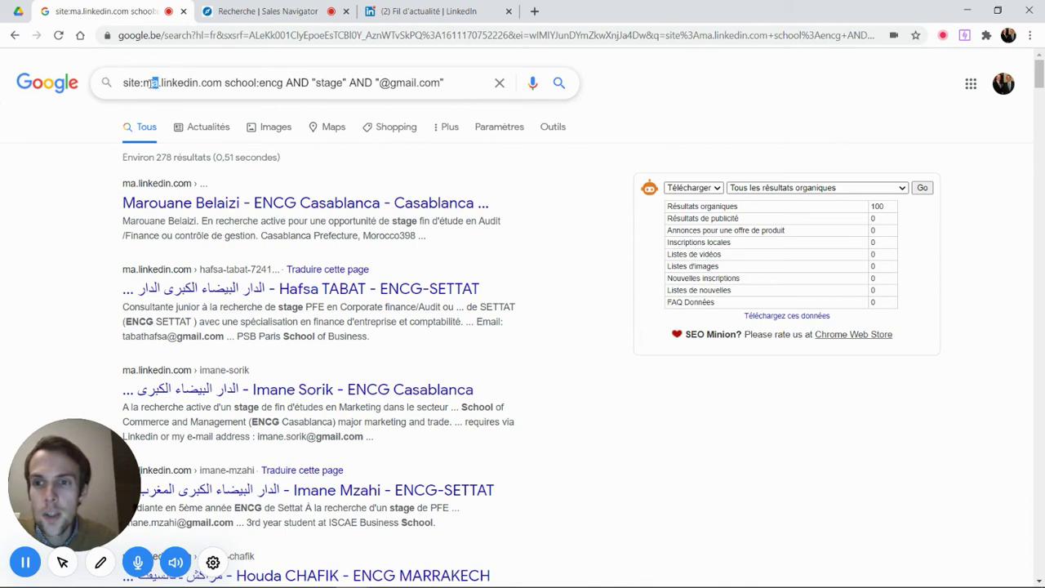
{"action": "left_click", "coordinate": [197, 83]}
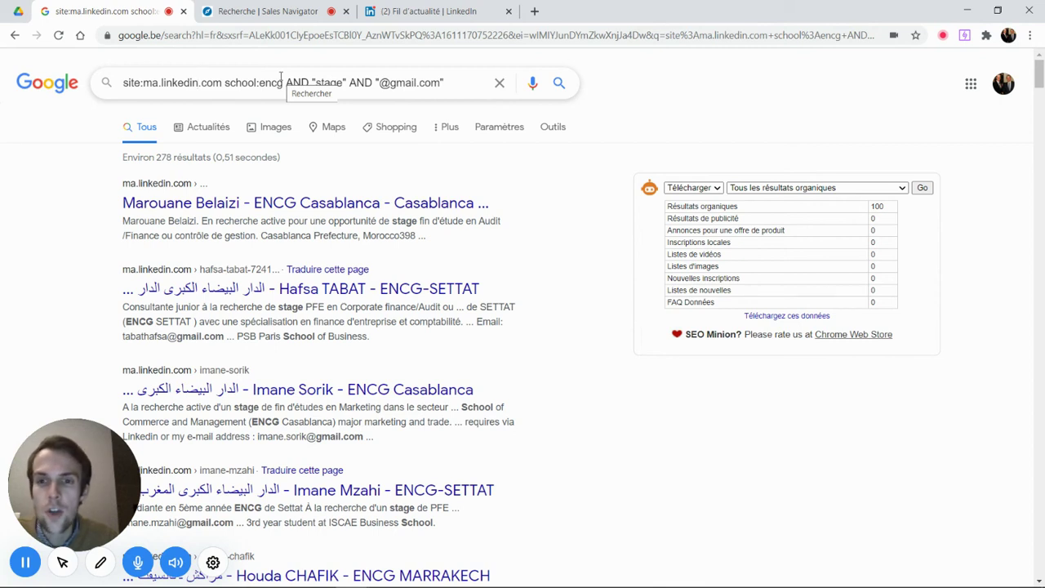
{"action": "left_click_drag", "start_coordinate": [315, 82], "coordinate": [426, 82]}
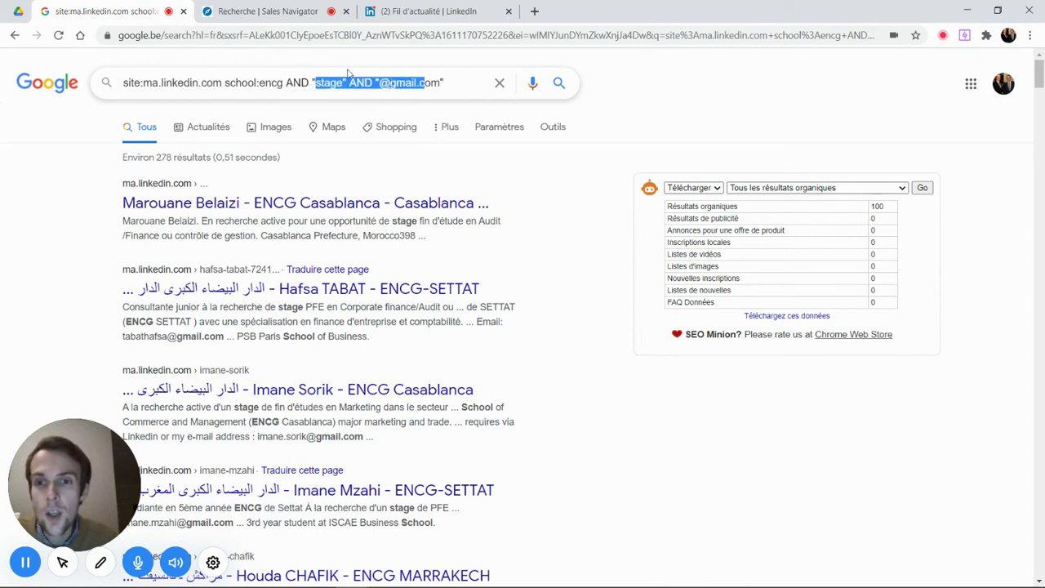
{"action": "left_click", "coordinate": [444, 82]}
{"action": "left_click_drag", "start_coordinate": [447, 83], "coordinate": [224, 82]}
{"action": "key", "text": "BackSpace"}
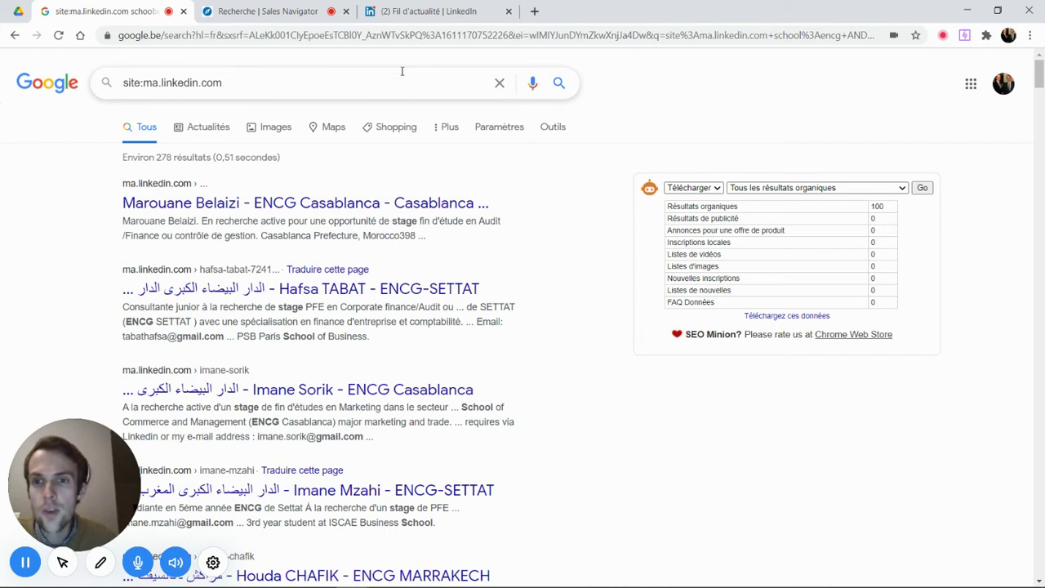
Switch to Sales Navigator, expand the Secteur filter and browse its list of industries
{"action": "left_click", "coordinate": [308, 11]}
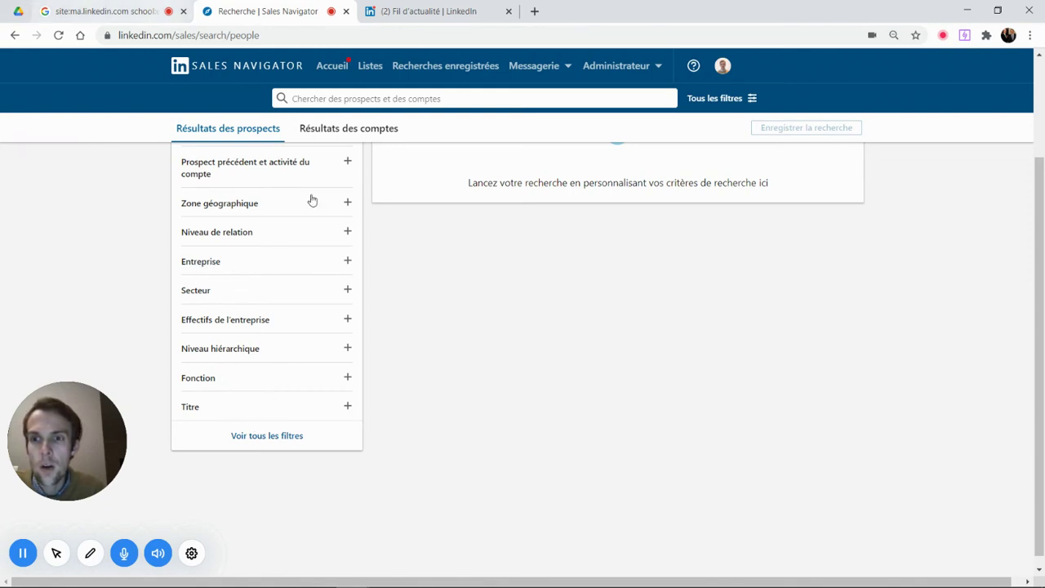
{"action": "left_click", "coordinate": [210, 292]}
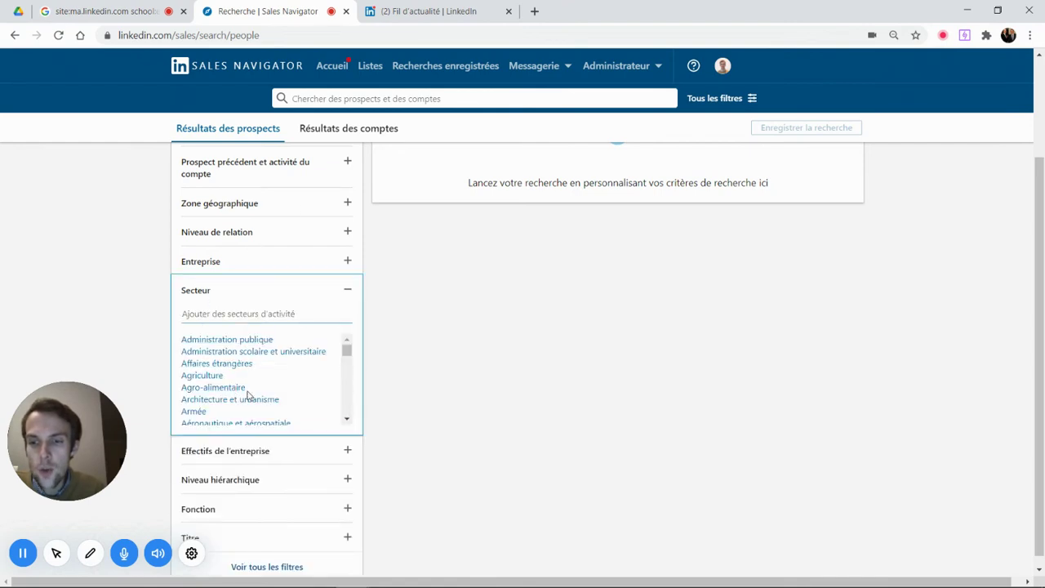
{"action": "scroll", "coordinate": [247, 396], "scroll_direction": "down", "scroll_amount": 1}
{"action": "scroll", "coordinate": [248, 395], "scroll_direction": "down", "scroll_amount": 3}
{"action": "scroll", "coordinate": [253, 387], "scroll_direction": "down", "scroll_amount": 1}
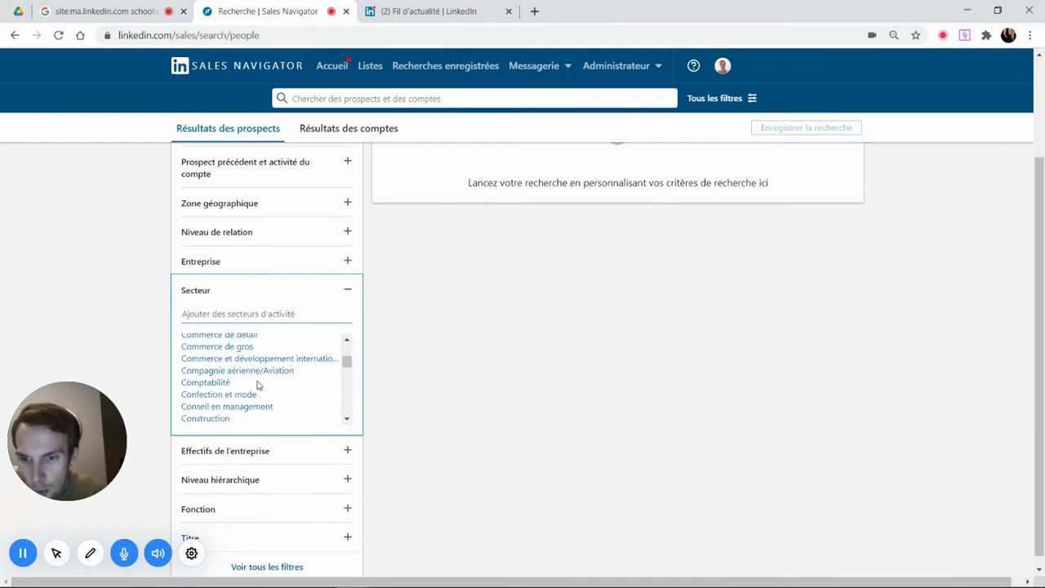
Browse further through the Secteur industry list and review the other available lead filters
{"action": "scroll", "coordinate": [253, 396], "scroll_direction": "down", "scroll_amount": 3}
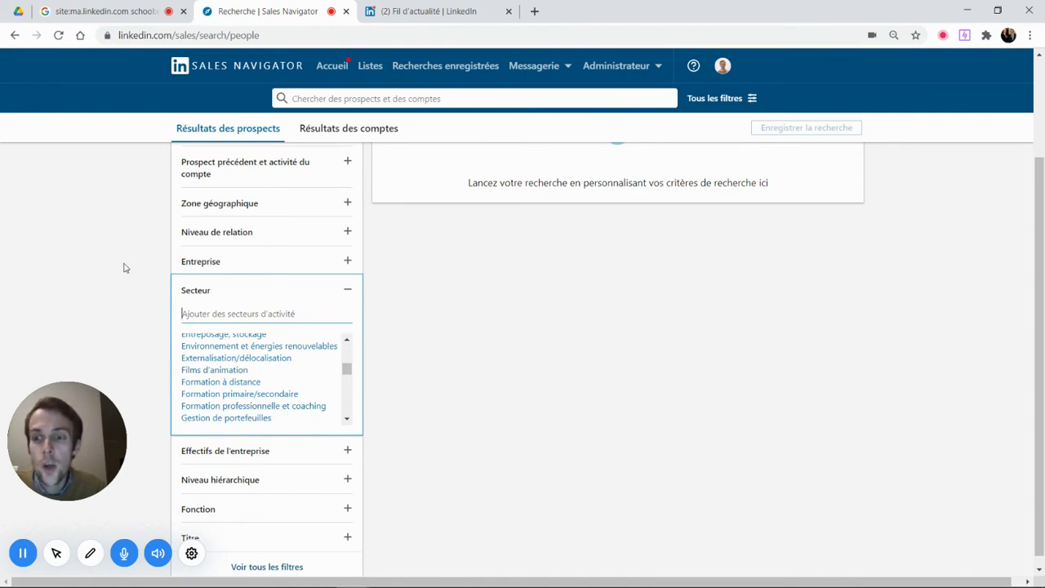
{"action": "scroll", "coordinate": [263, 180], "scroll_direction": "up", "scroll_amount": 3}
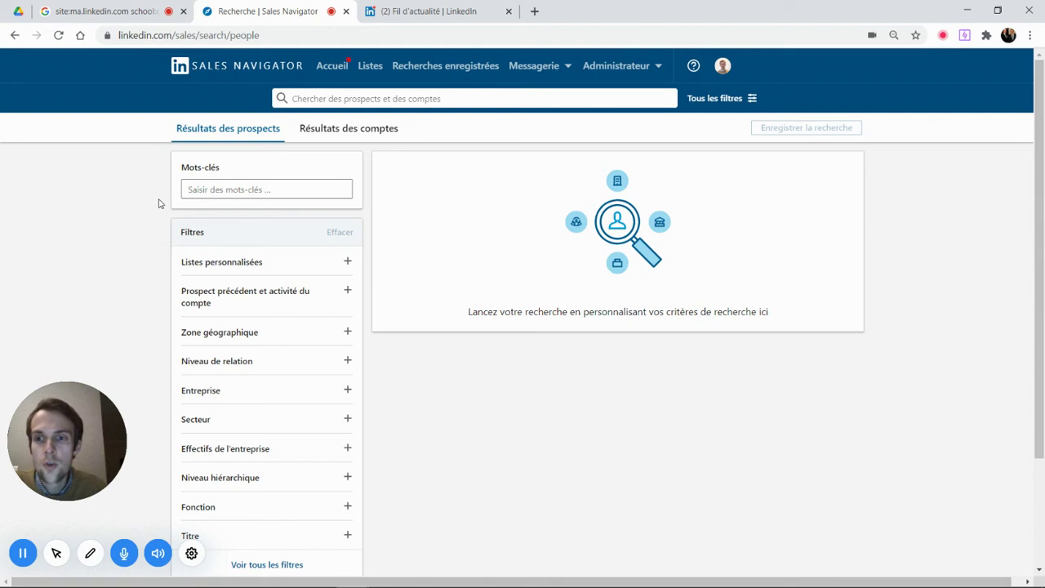
{"action": "scroll", "coordinate": [145, 212], "scroll_direction": "down", "scroll_amount": 2}
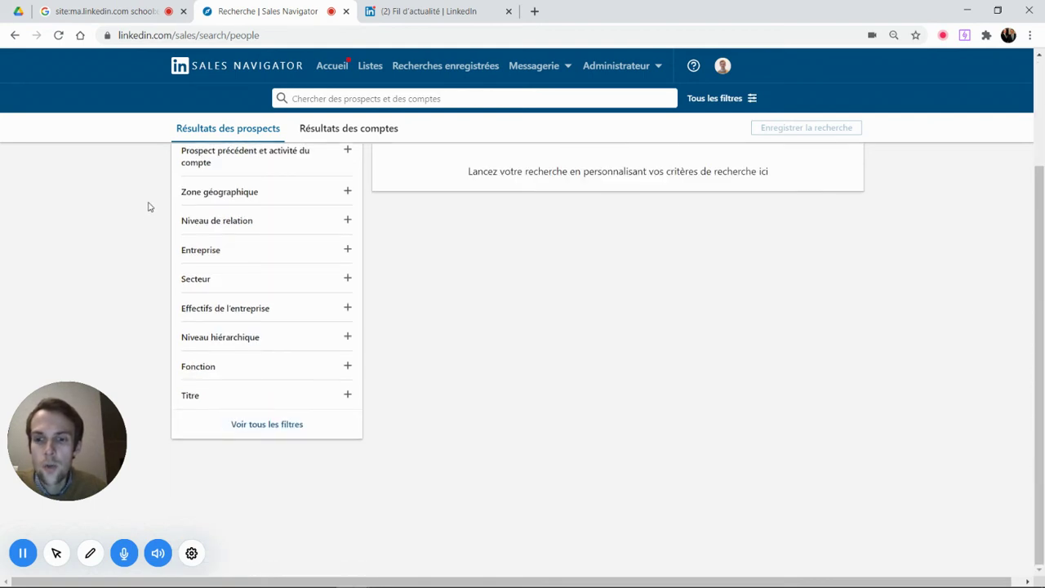
{"action": "scroll", "coordinate": [149, 206], "scroll_direction": "up", "scroll_amount": 2}
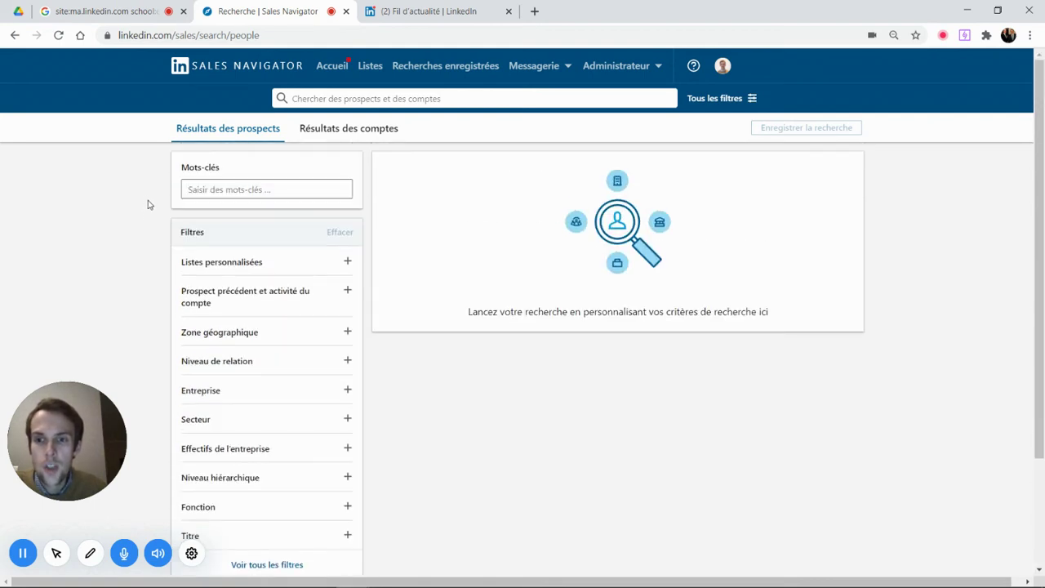
Run a lead search with the keyword CEO
{"action": "left_click", "coordinate": [228, 190]}
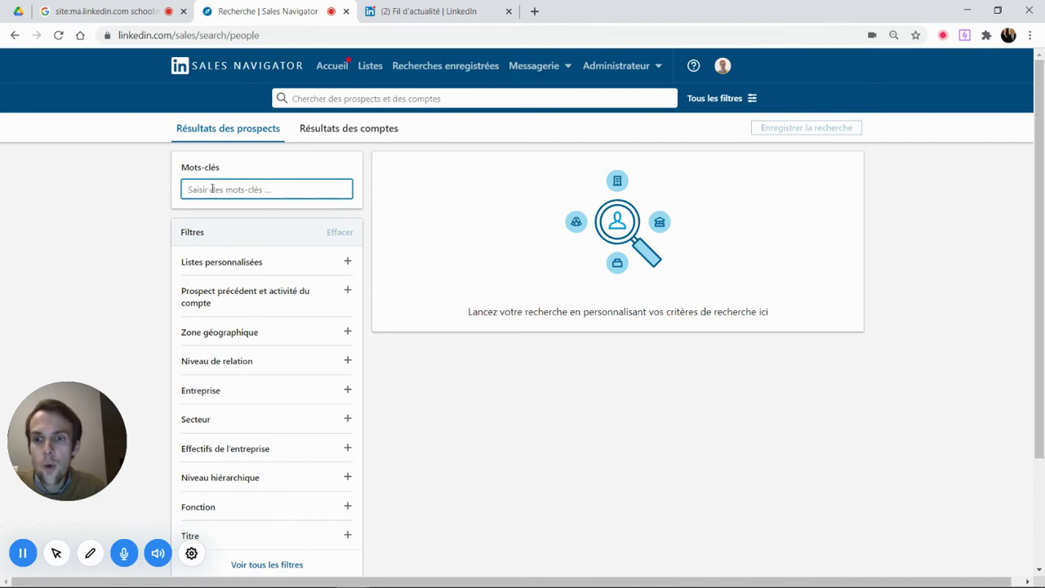
{"action": "type", "text": "CEO"}
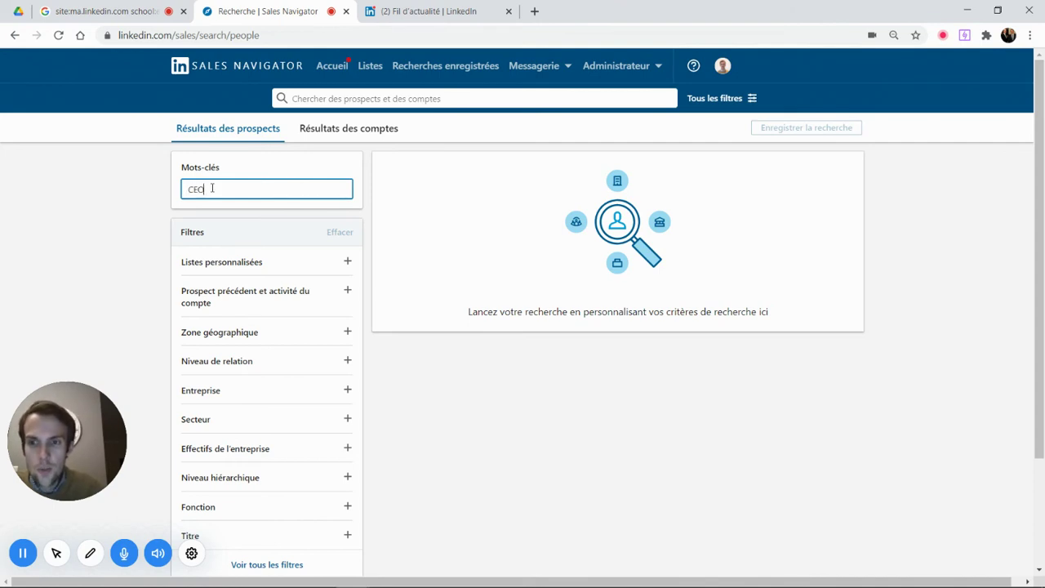
{"action": "key", "text": "Return"}
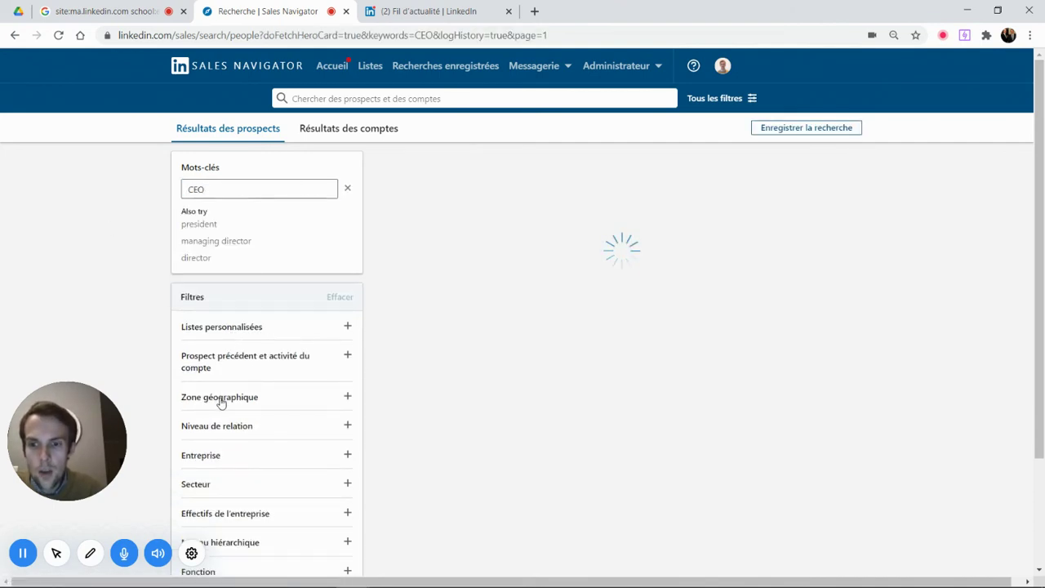
Restrict the CEO search to the Ville de Paris, Île-de-France, France area and look over the resulting leads
{"action": "left_click", "coordinate": [220, 397]}
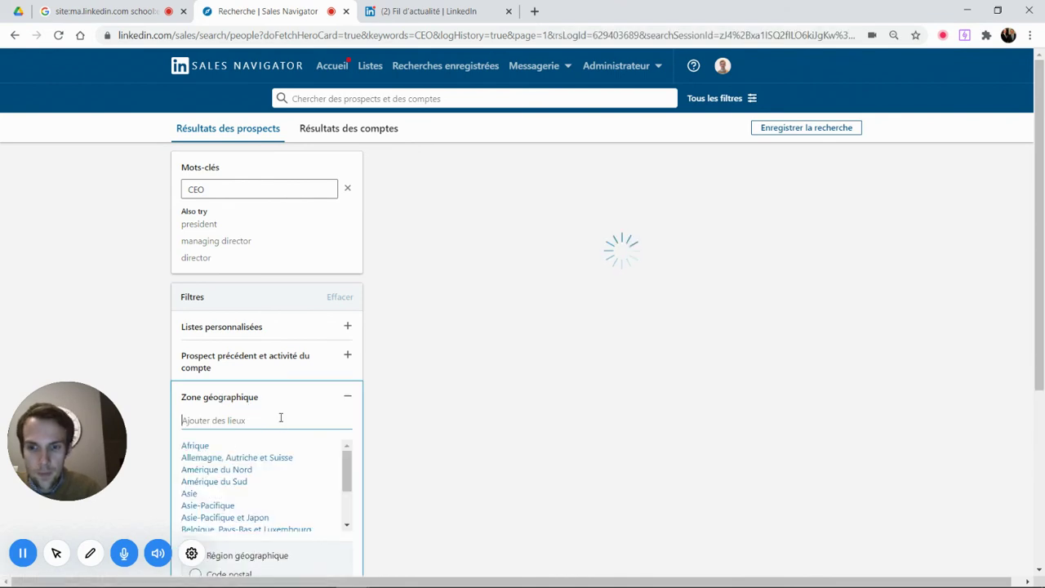
{"action": "type", "text": "paris"}
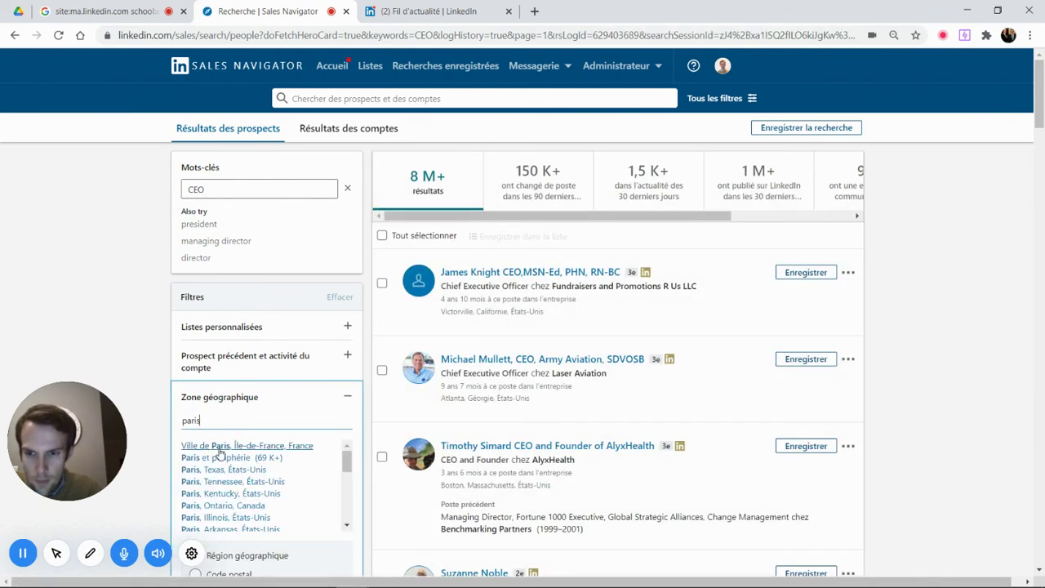
{"action": "left_click", "coordinate": [221, 448]}
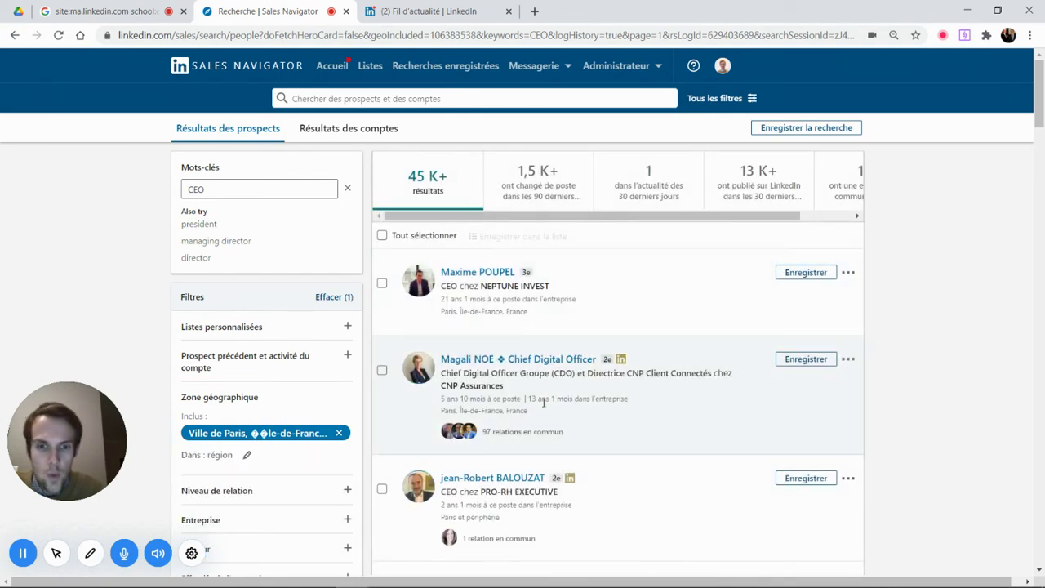
{"action": "scroll", "coordinate": [535, 419], "scroll_direction": "down", "scroll_amount": 1}
{"action": "scroll", "coordinate": [535, 419], "scroll_direction": "down", "scroll_amount": 1}
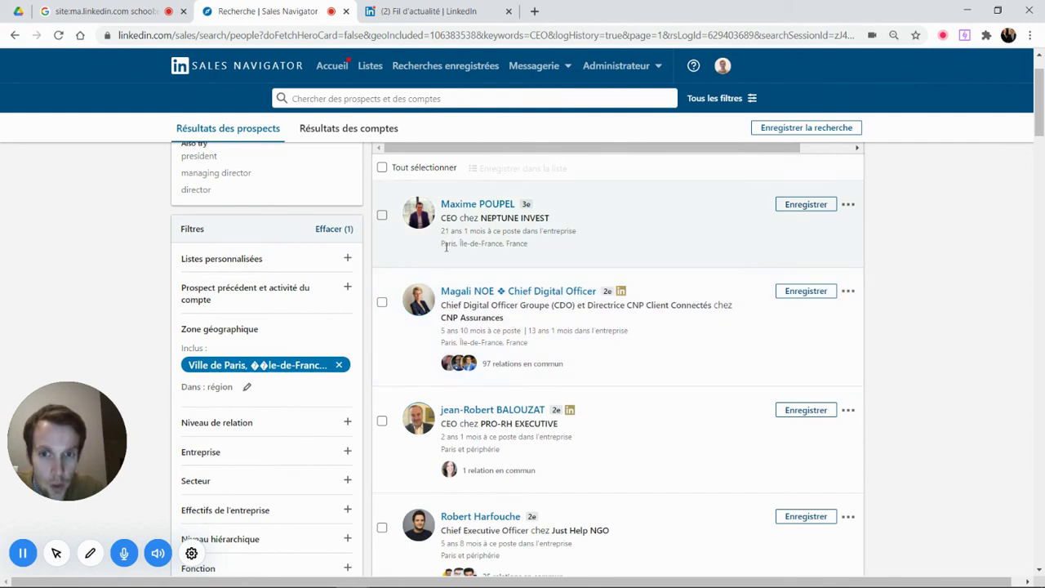
{"action": "scroll", "coordinate": [447, 307], "scroll_direction": "up", "scroll_amount": 2}
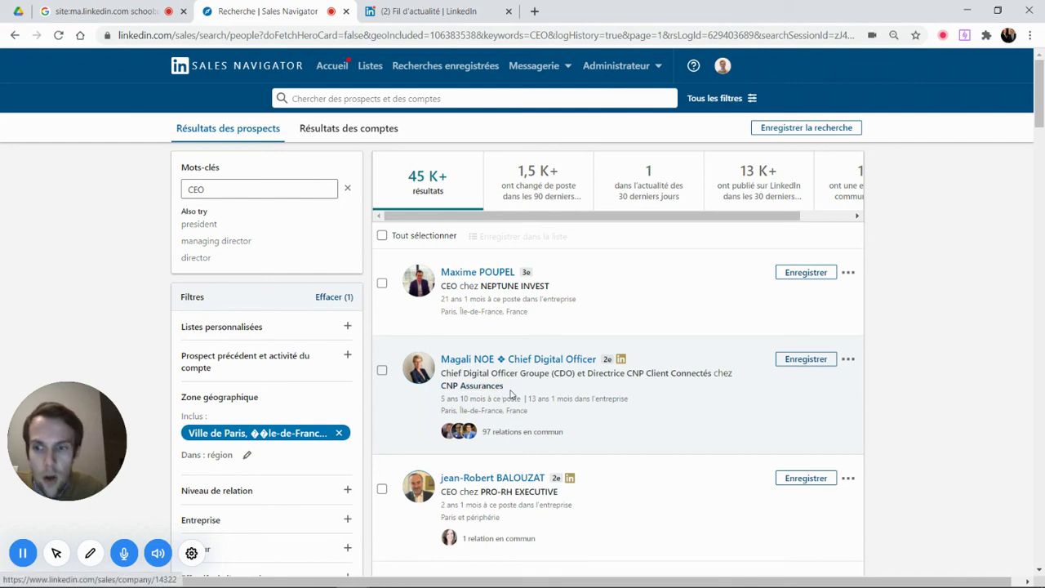
Put the CEO keyword in quotation marks, rerun the search and check the job titles of the leads
{"action": "left_click", "coordinate": [194, 194]}
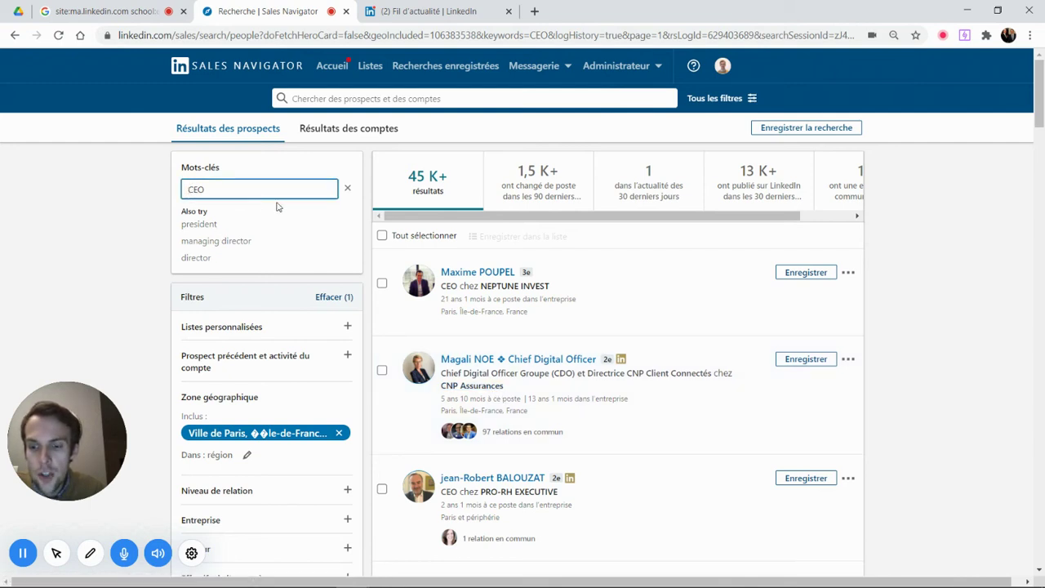
{"action": "type", "text": "\""}
{"action": "left_click", "coordinate": [227, 189]}
{"action": "type", "text": "\""}
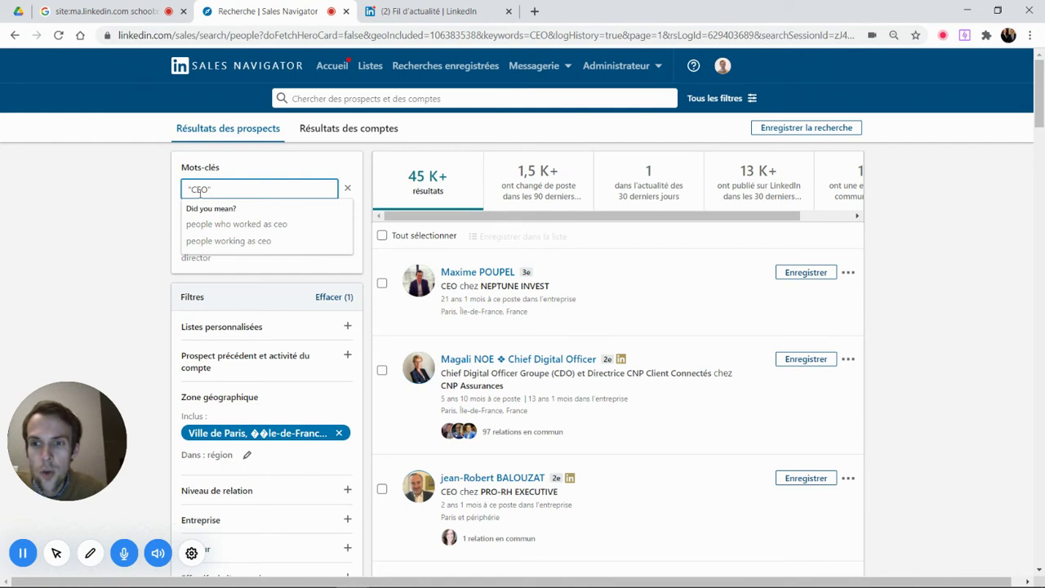
{"action": "key", "text": "Return"}
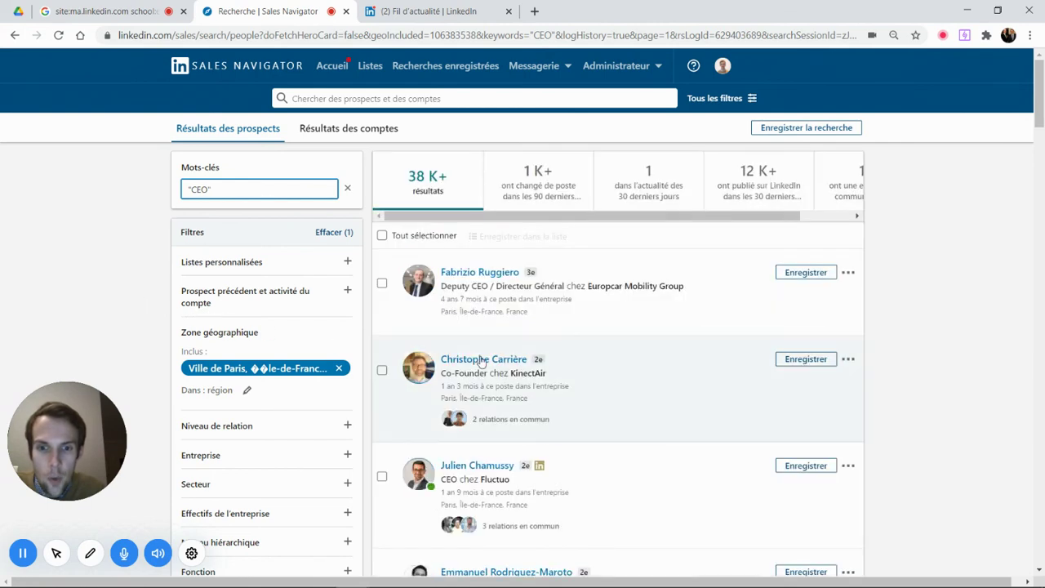
{"action": "scroll", "coordinate": [453, 392], "scroll_direction": "down", "scroll_amount": 3}
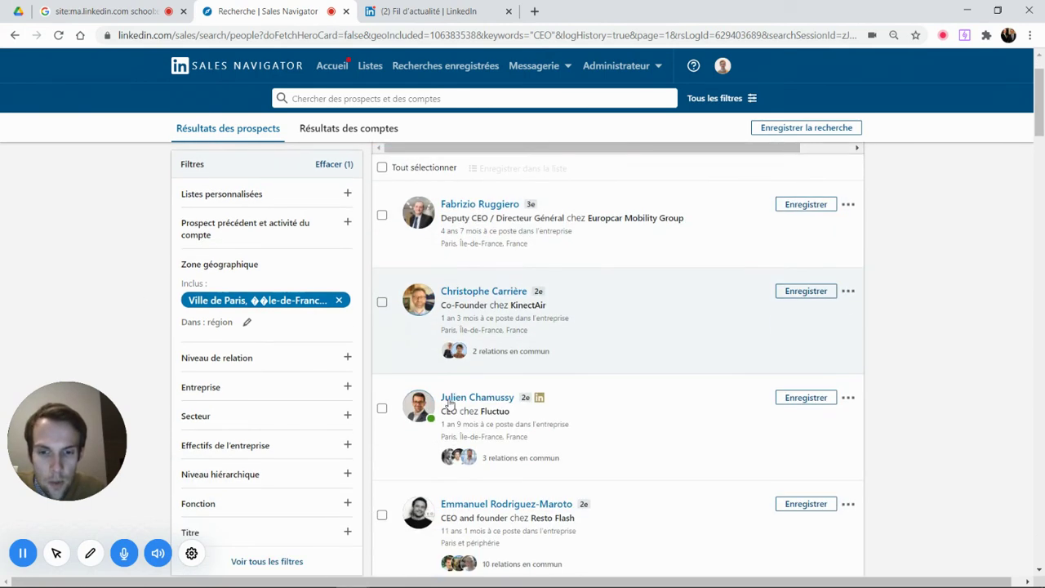
{"action": "scroll", "coordinate": [453, 445], "scroll_direction": "down", "scroll_amount": 3}
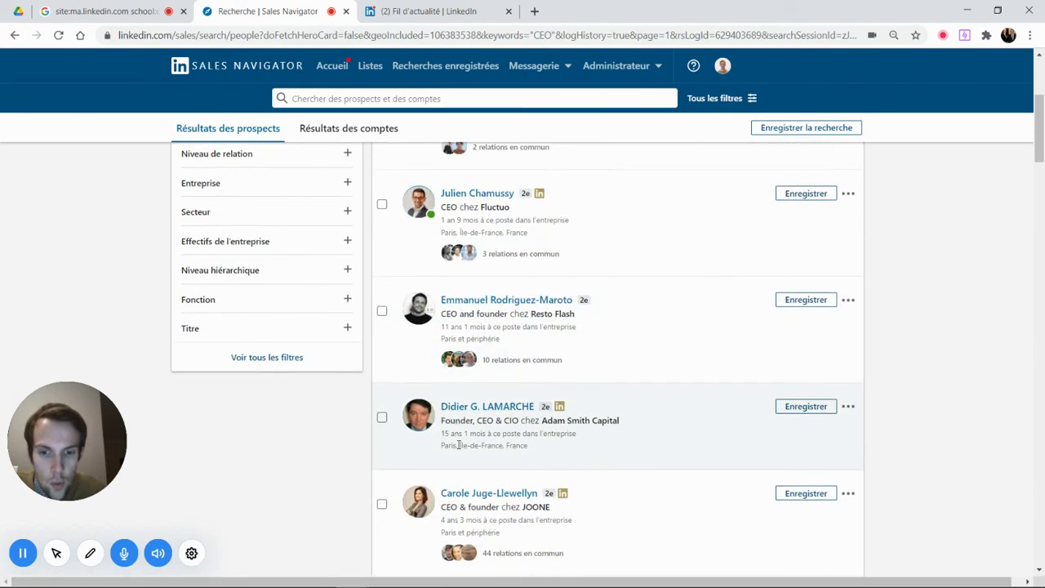
{"action": "scroll", "coordinate": [473, 437], "scroll_direction": "up", "scroll_amount": 5}
Extend the keyword query to "CEO" OR "CFO", run it and review the leads and the query terms
{"action": "left_click", "coordinate": [233, 196]}
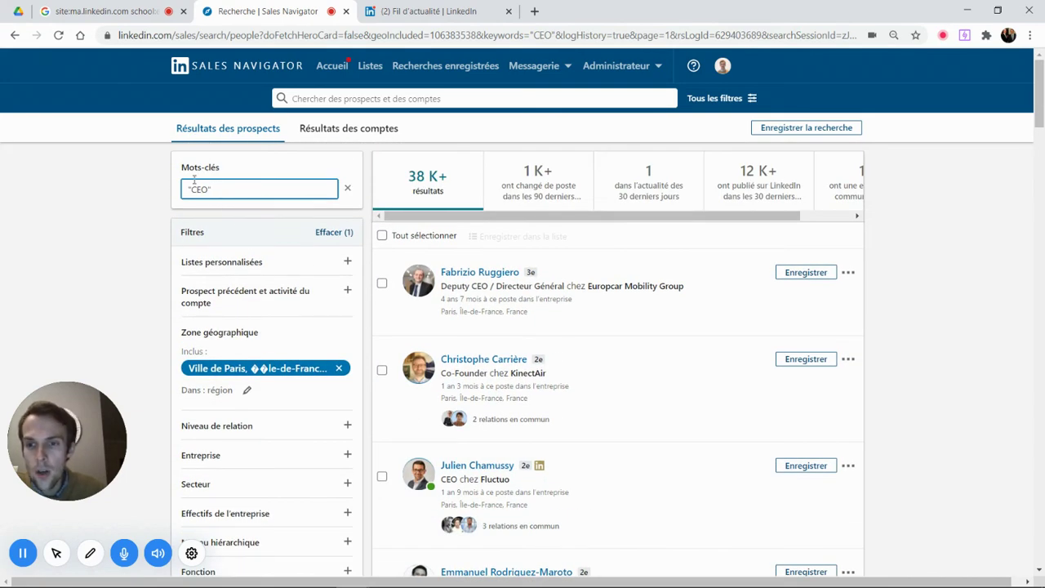
{"action": "type", "text": "OR \"CFO\""}
{"action": "key", "text": "Return"}
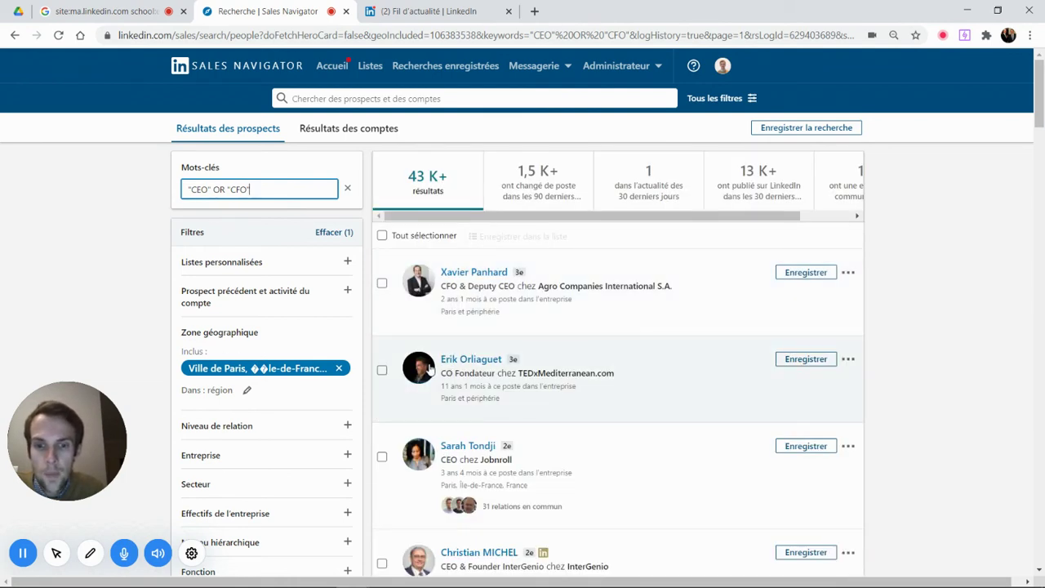
{"action": "scroll", "coordinate": [443, 367], "scroll_direction": "down", "scroll_amount": 3}
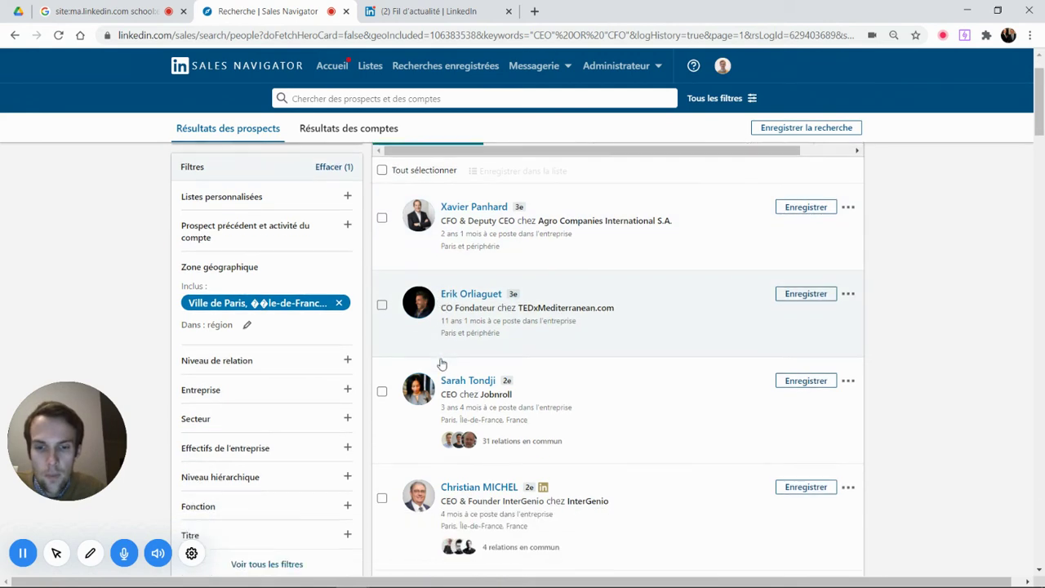
{"action": "scroll", "coordinate": [445, 392], "scroll_direction": "down", "scroll_amount": 3}
{"action": "scroll", "coordinate": [448, 408], "scroll_direction": "down", "scroll_amount": 4}
{"action": "scroll", "coordinate": [445, 412], "scroll_direction": "up", "scroll_amount": 6}
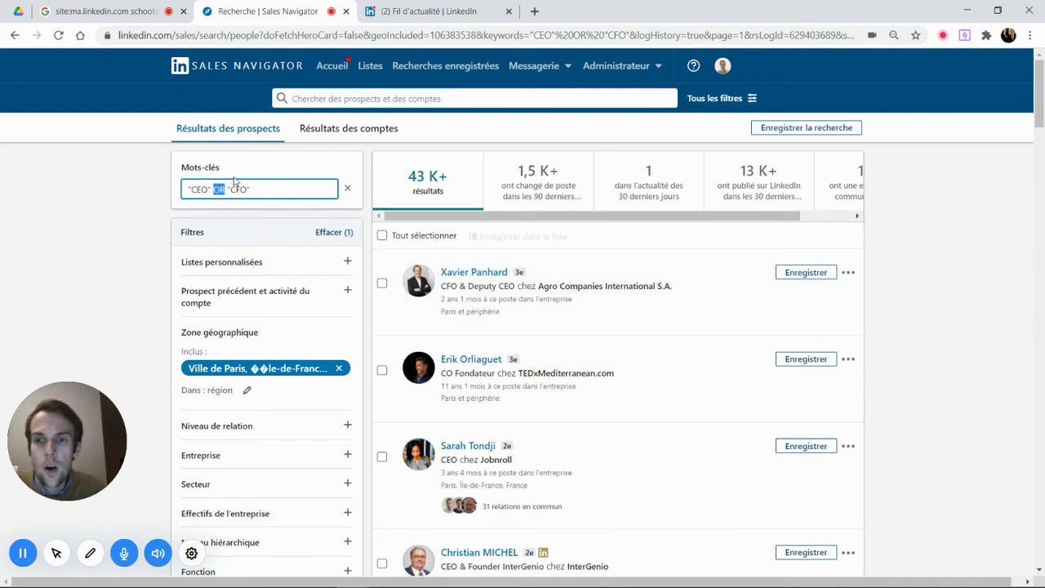
{"action": "triple_click", "coordinate": [203, 188]}
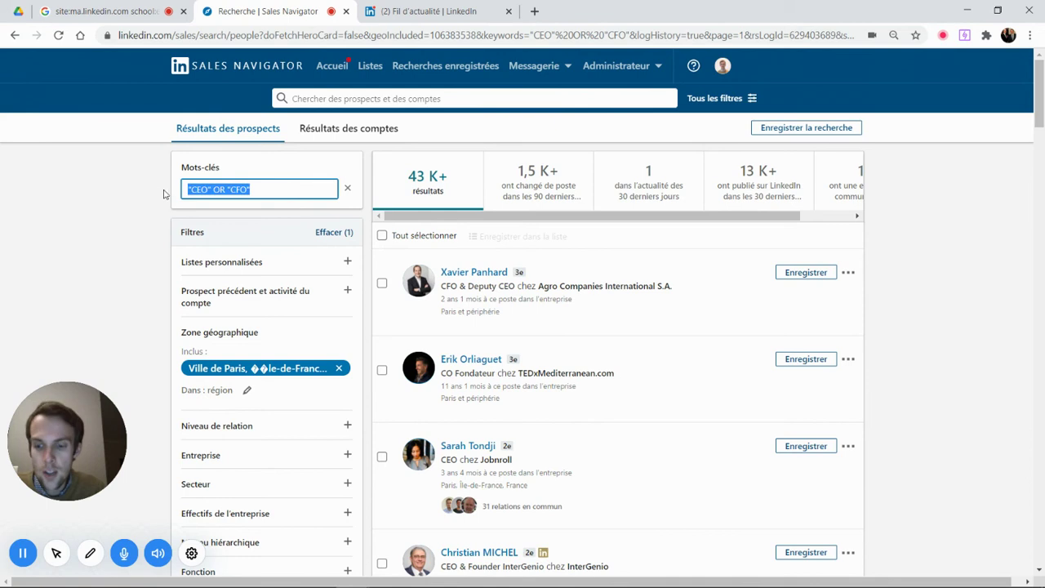
Switch to the regular LinkedIn feed and search for the quoted term "CEO" alone, without an OR condition
{"action": "left_click", "coordinate": [424, 10]}
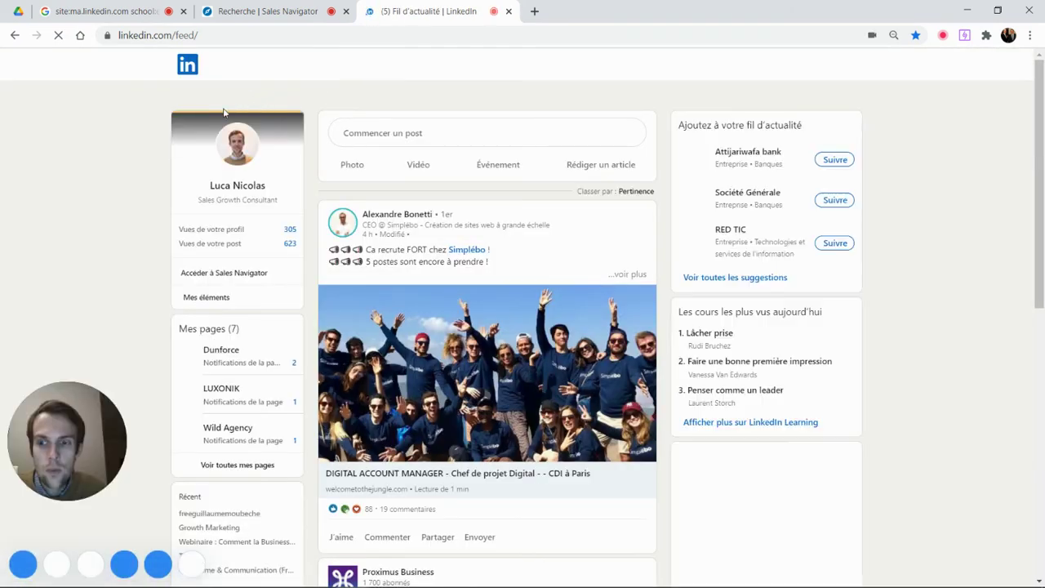
{"action": "left_click", "coordinate": [256, 65]}
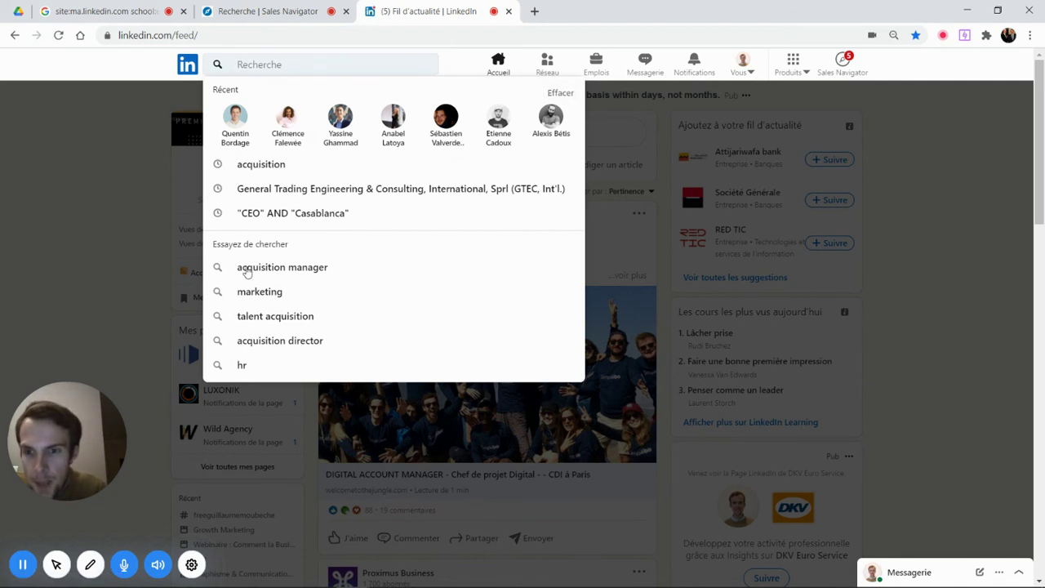
{"action": "type", "text": "\"CEO\" OR \"CEO\""}
{"action": "key", "text": "BackSpace"}
{"action": "key", "text": "BackSpace"}
{"action": "key", "text": "BackSpace"}
{"action": "key", "text": "BackSpace"}
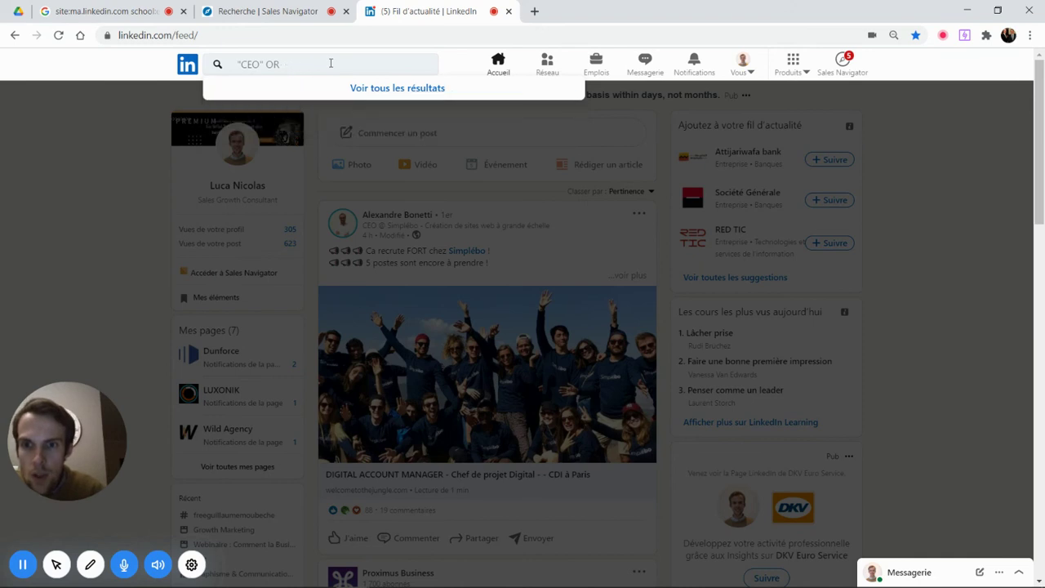
{"action": "key", "text": "BackSpace"}
{"action": "key", "text": "BackSpace"}
{"action": "key", "text": "BackSpace"}
{"action": "key", "text": "BackSpace"}
{"action": "key", "text": "BackSpace"}
{"action": "key", "text": "Return"}
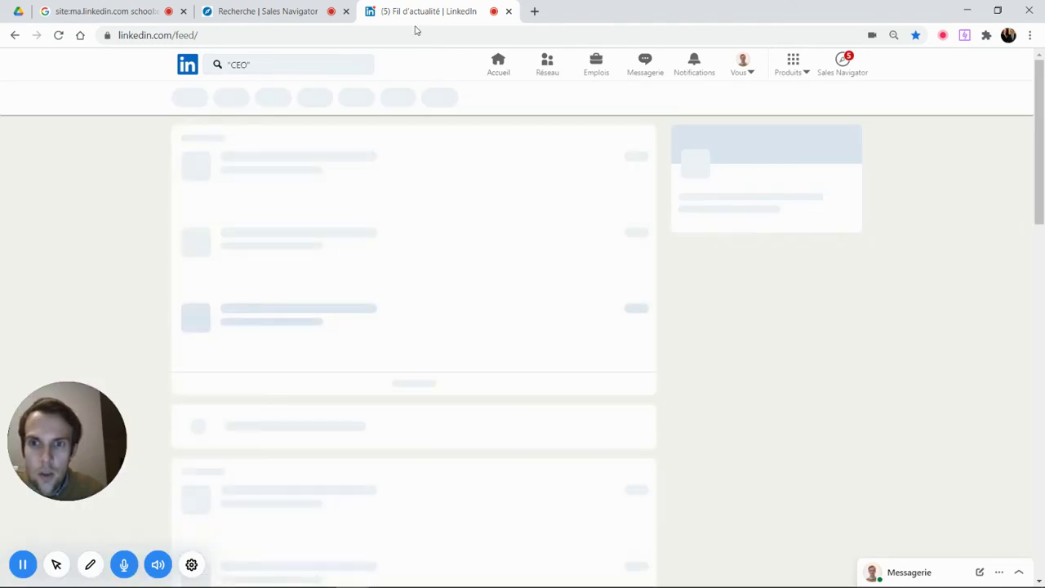